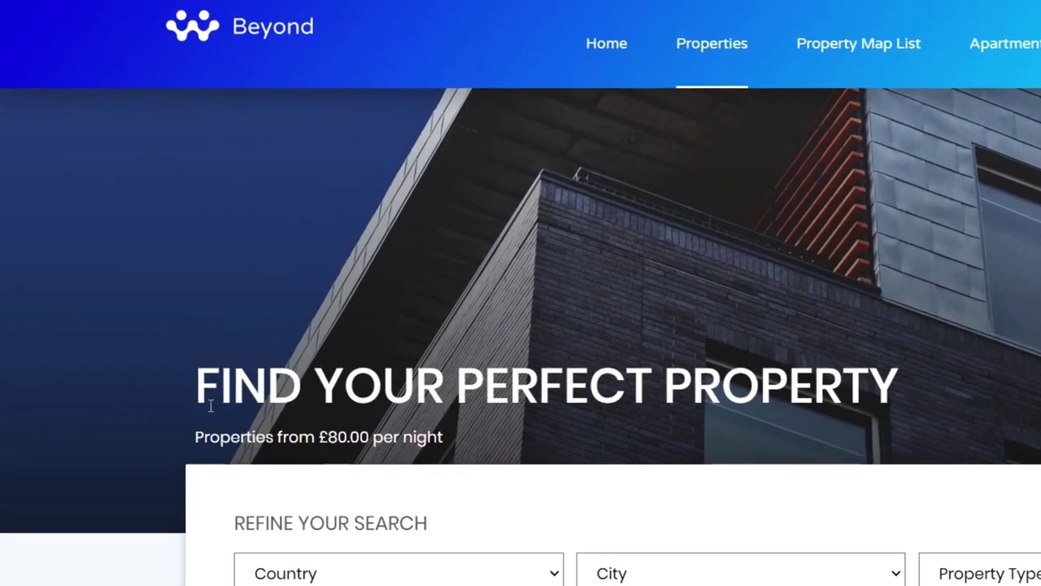
left_click_drag(196, 439, 448, 441)
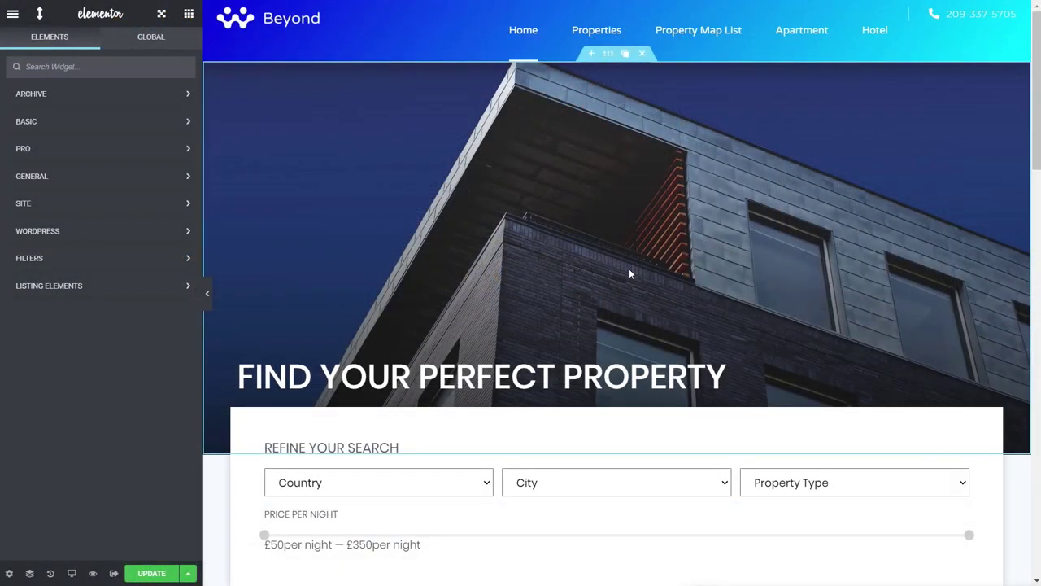
scroll(630, 268, "down", 5)
scroll(637, 242, "down", 4)
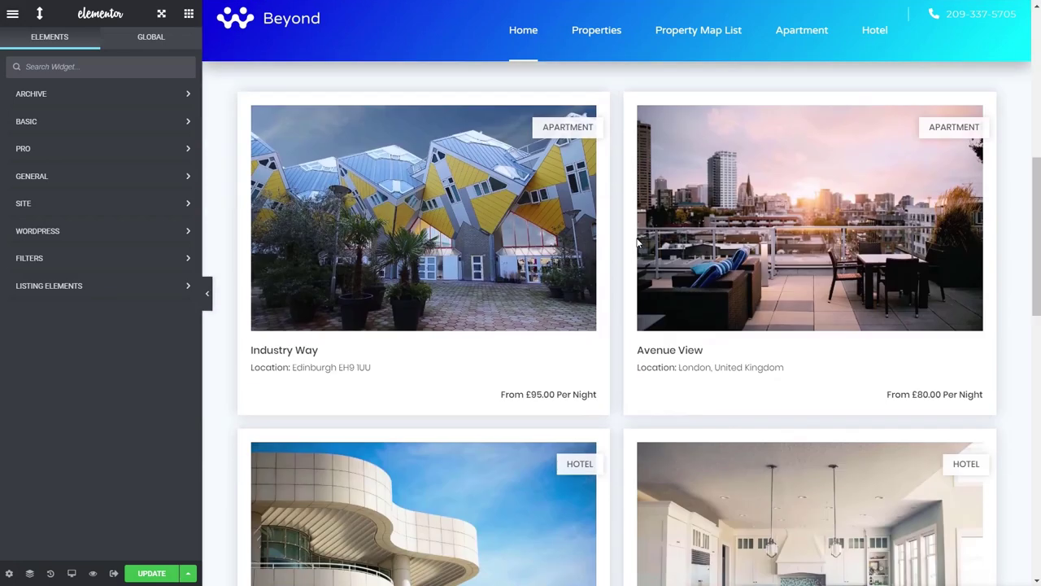
scroll(637, 242, "up", 5)
scroll(638, 242, "up", 3)
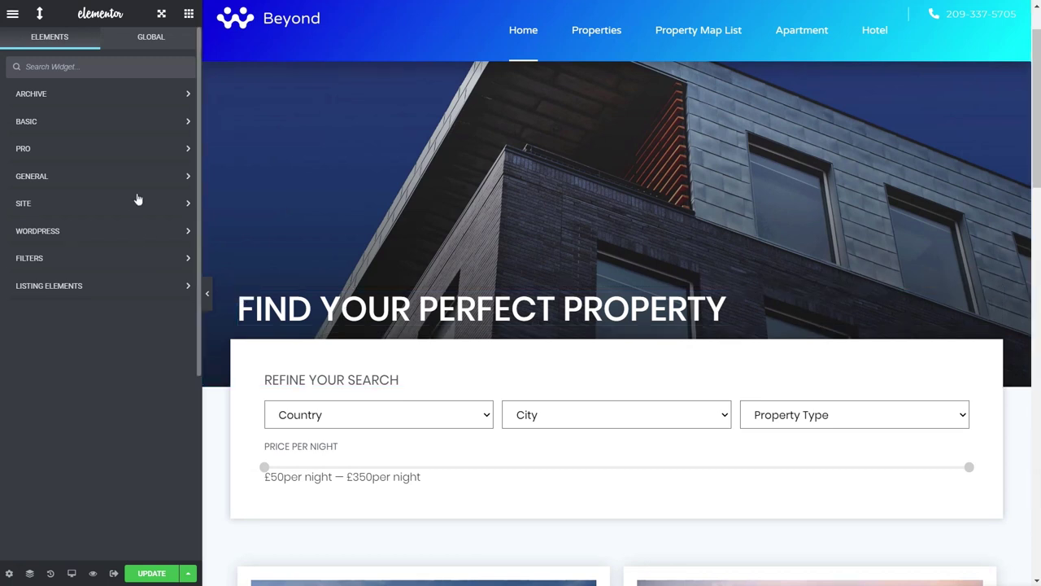
Add a Heading widget directly below the FIND YOUR PERFECT PROPERTY title and set its HTML tag to H6.
left_click(135, 124)
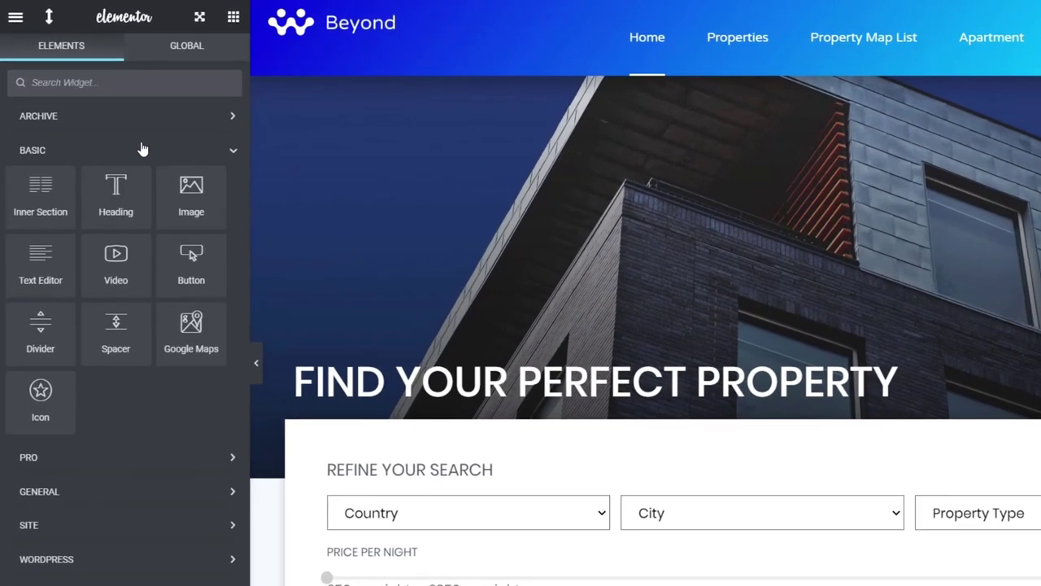
left_click_drag(115, 180, 482, 393)
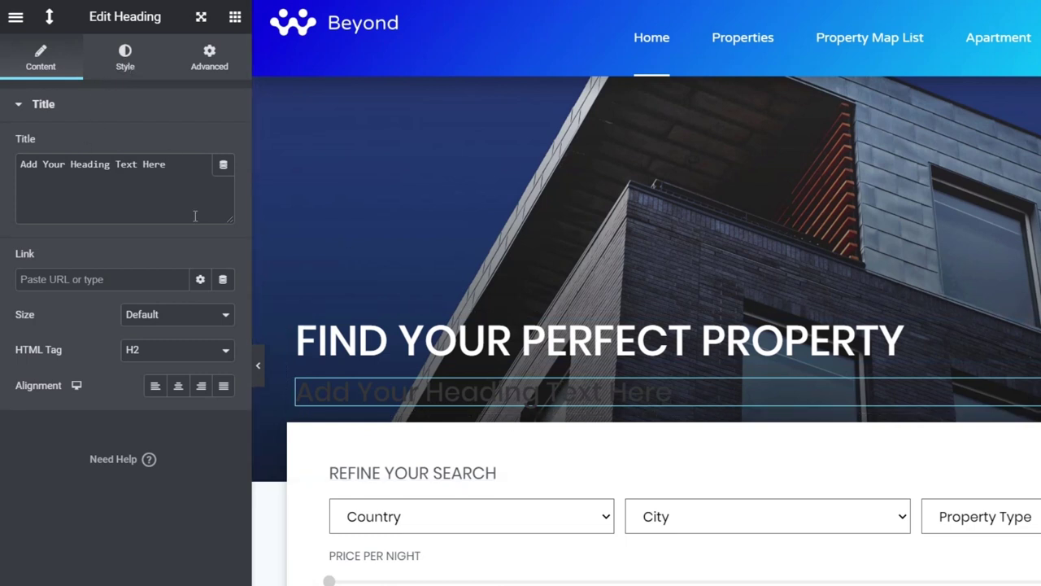
left_click(216, 350)
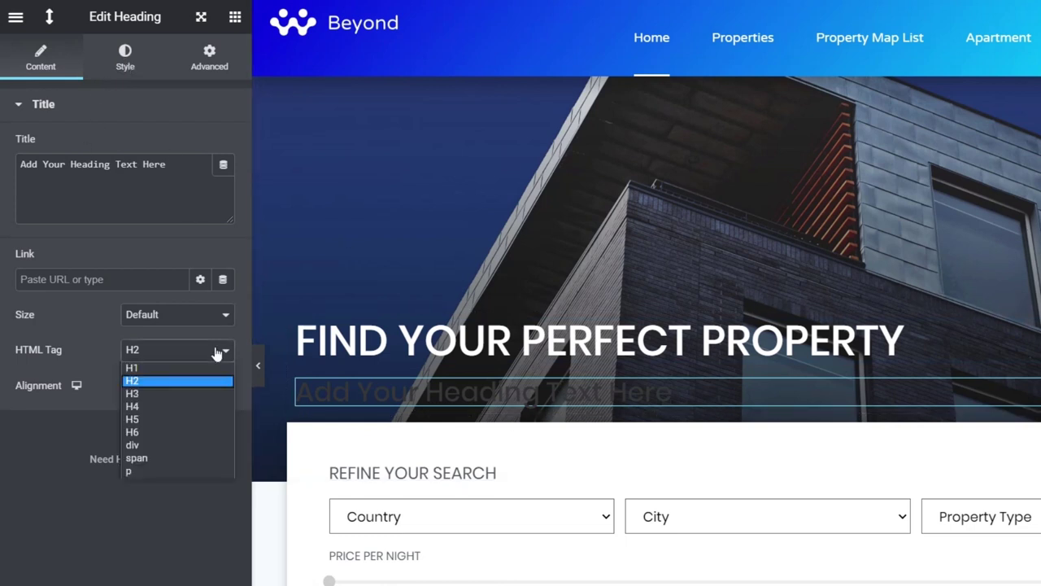
left_click(164, 432)
Style the new heading with white text colour (#FFFFFF) and a font weight of 400.
left_click(134, 65)
left_click(200, 146)
left_click(274, 186)
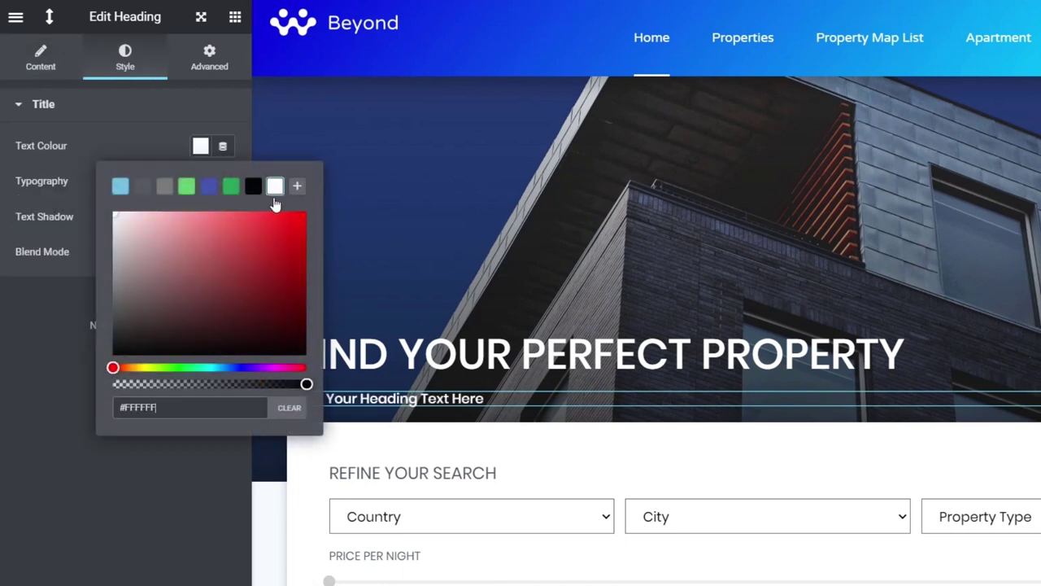
left_click(72, 420)
left_click(225, 183)
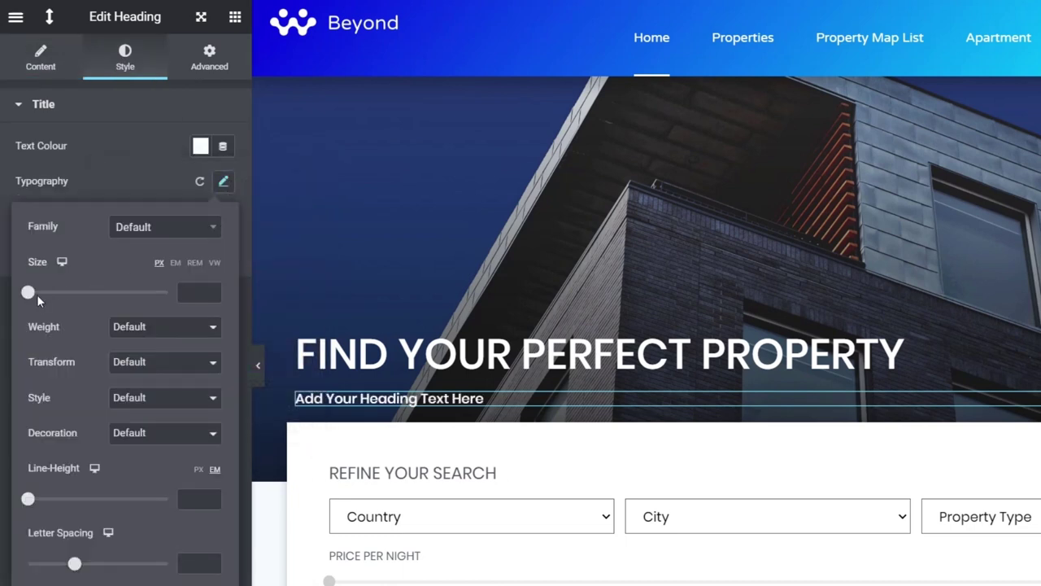
left_click(173, 340)
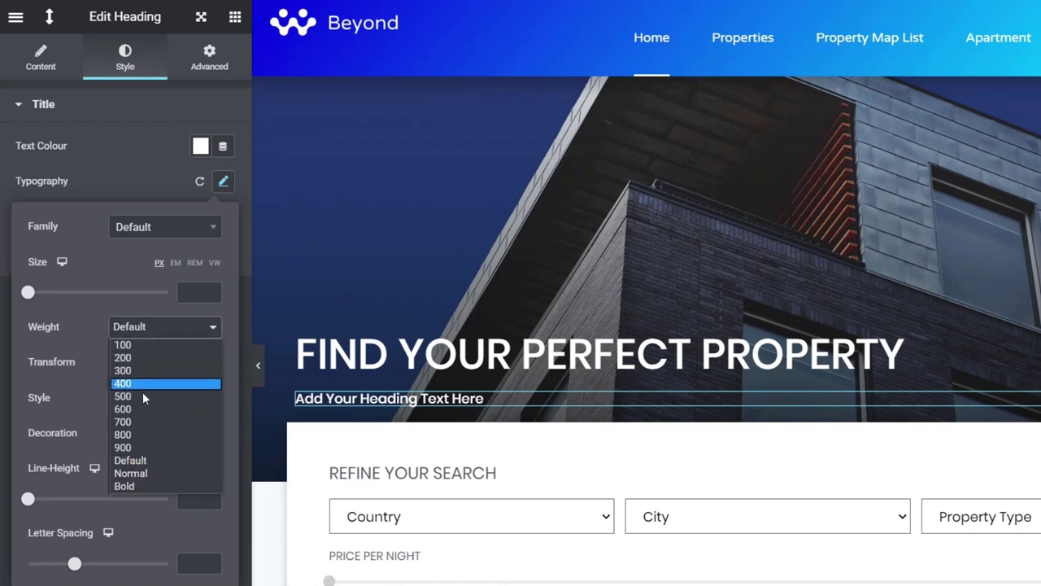
left_click(142, 379)
left_click(224, 180)
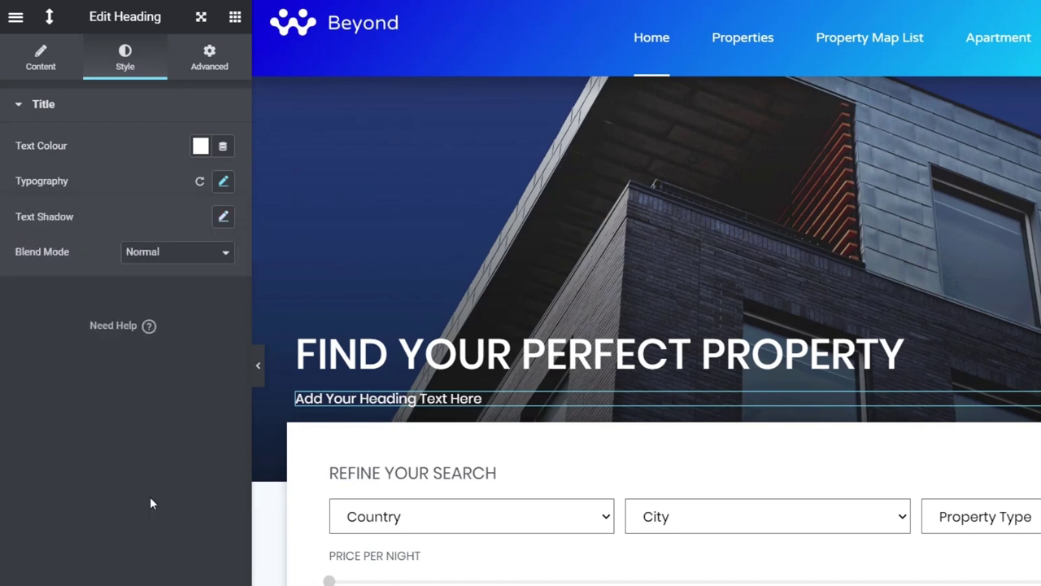
Make the new heading's title dynamic, using the JetEngine Dynamic Function tag as its source.
left_click(49, 52)
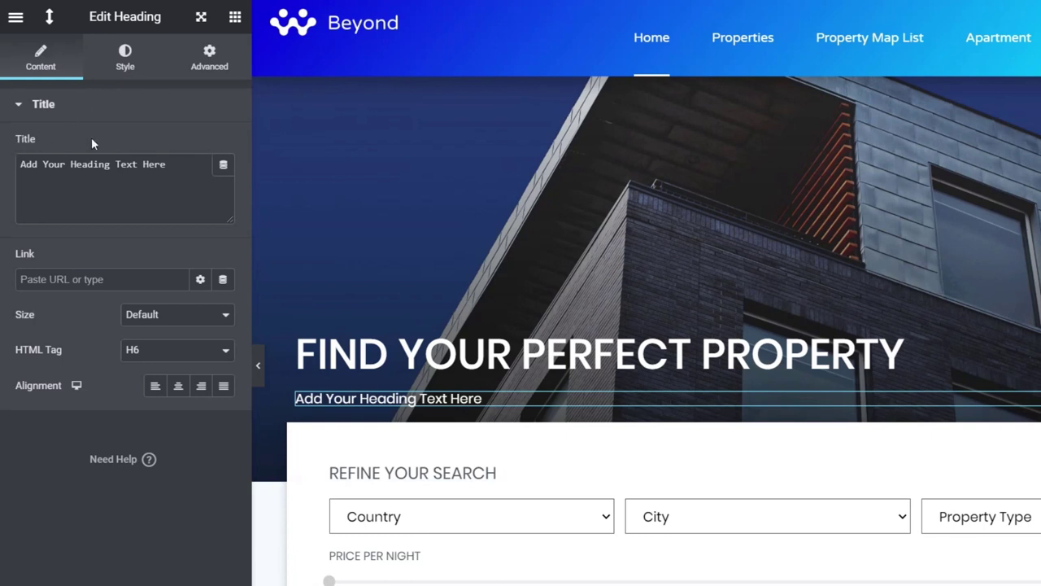
left_click(224, 166)
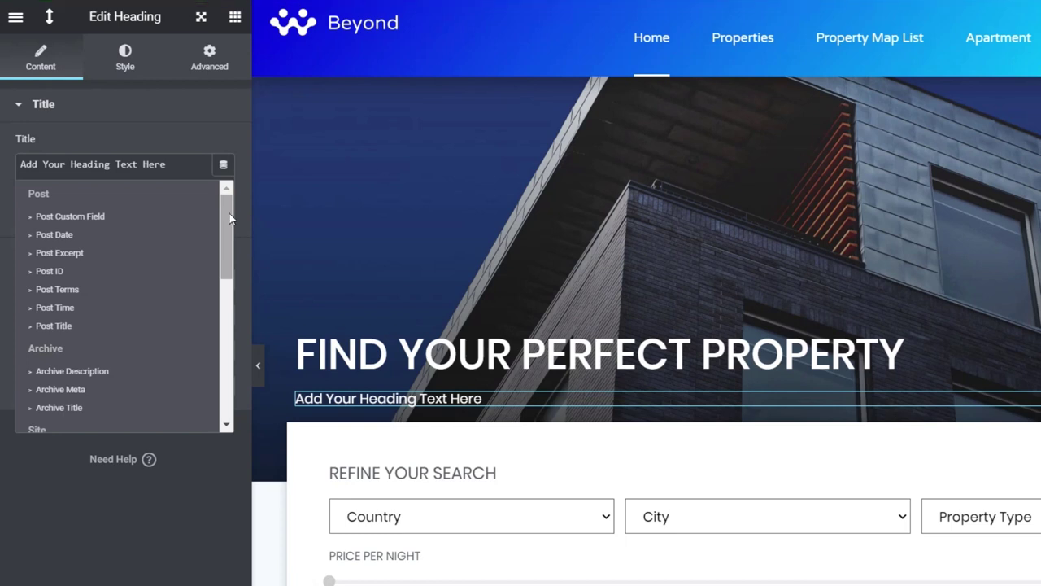
left_click_drag(229, 218, 230, 226)
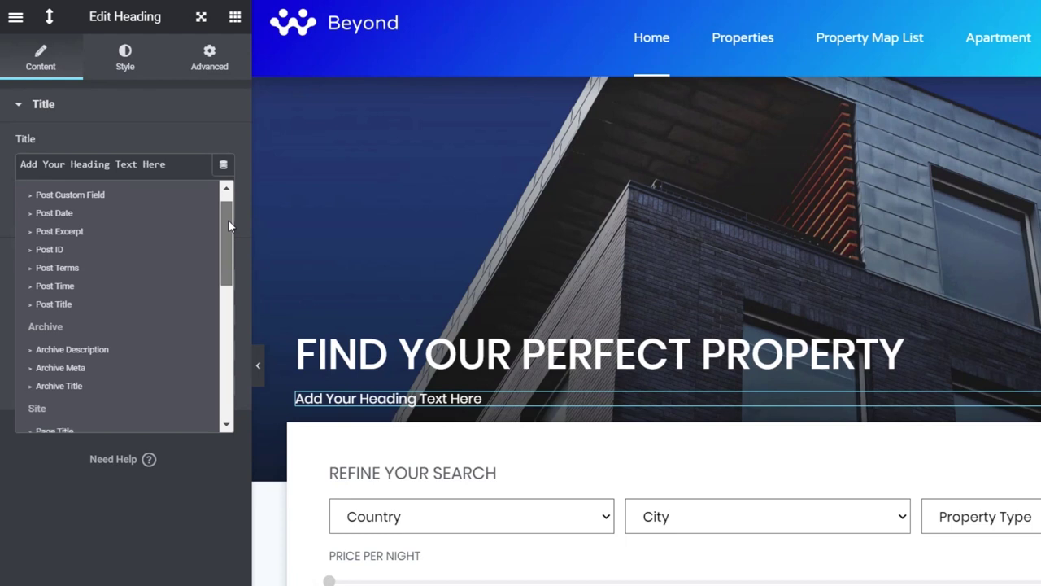
left_click_drag(229, 226, 229, 370)
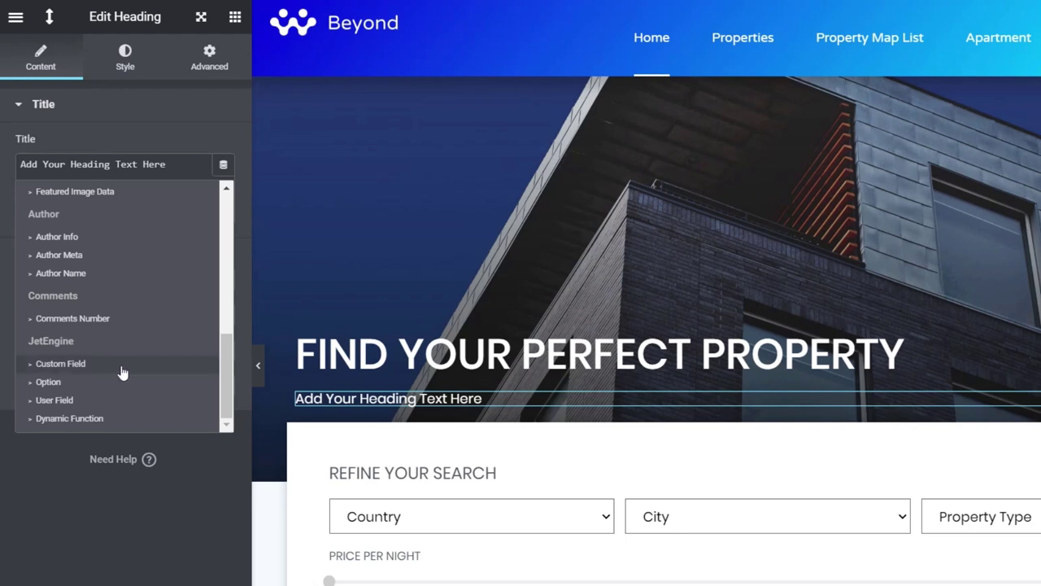
left_click(99, 420)
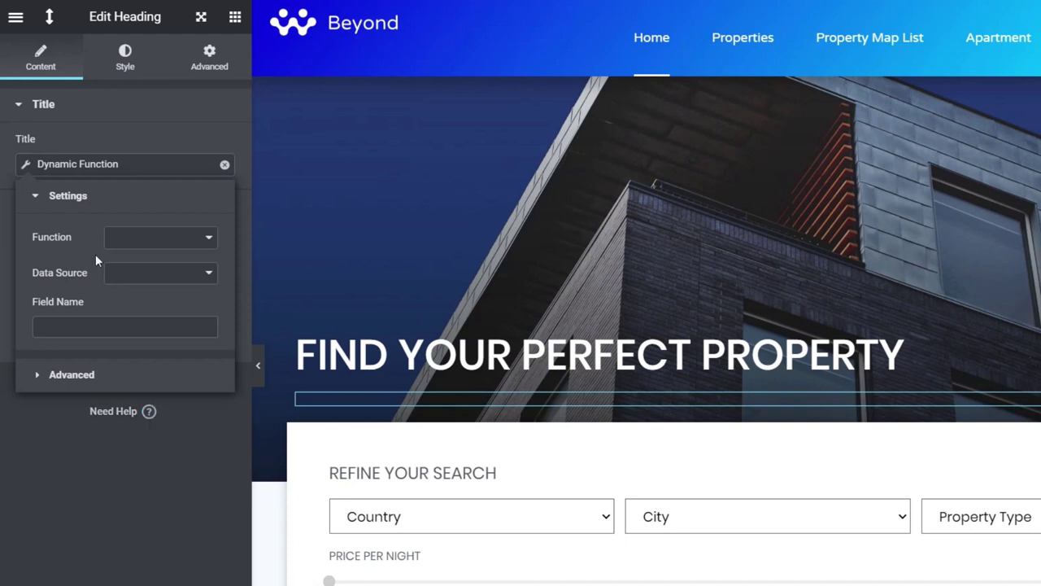
Set the dynamic function to Minimum value with Post Meta as the data source.
left_click(165, 248)
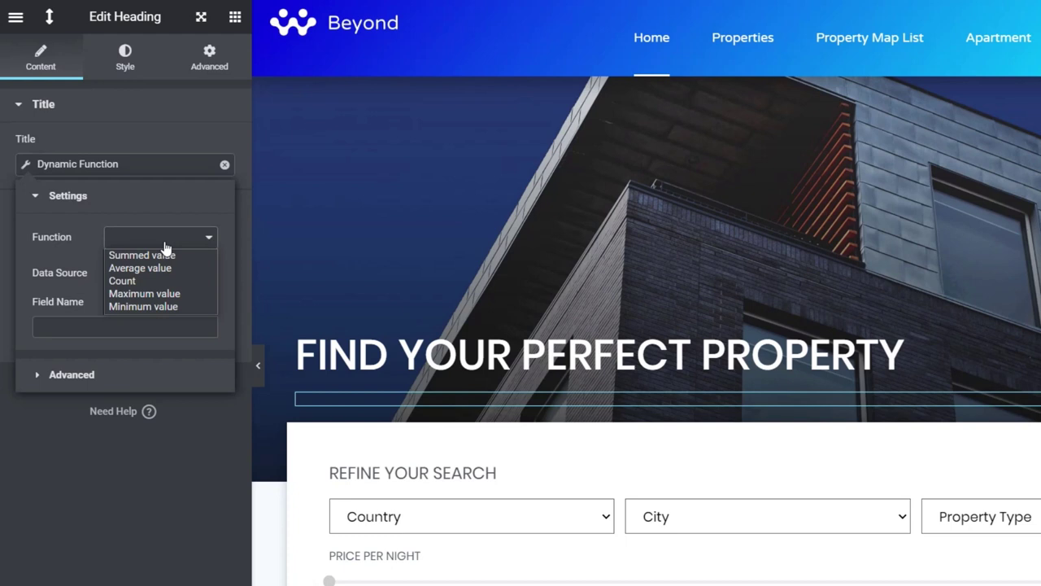
left_click(188, 307)
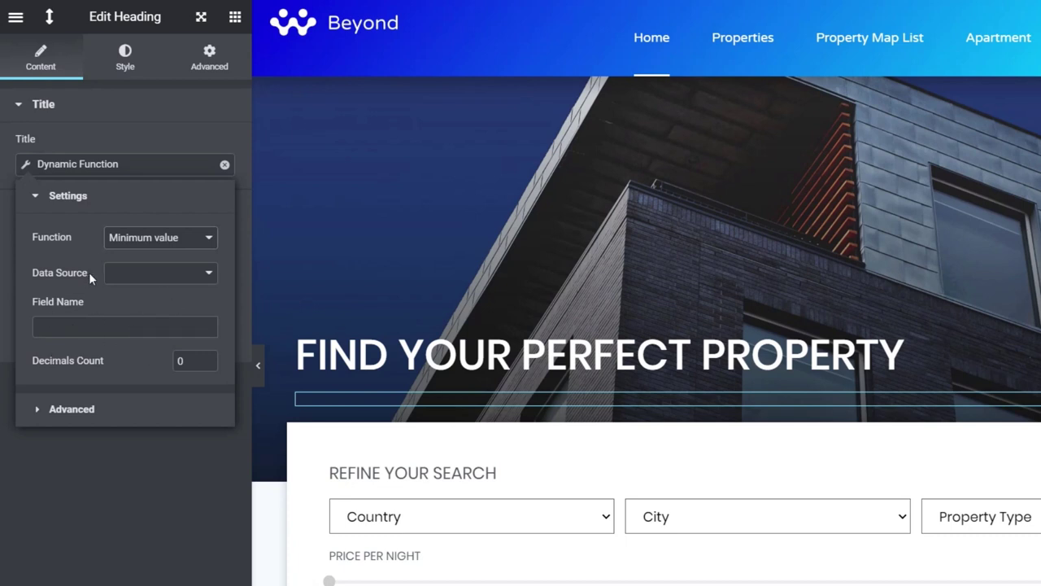
left_click(156, 279)
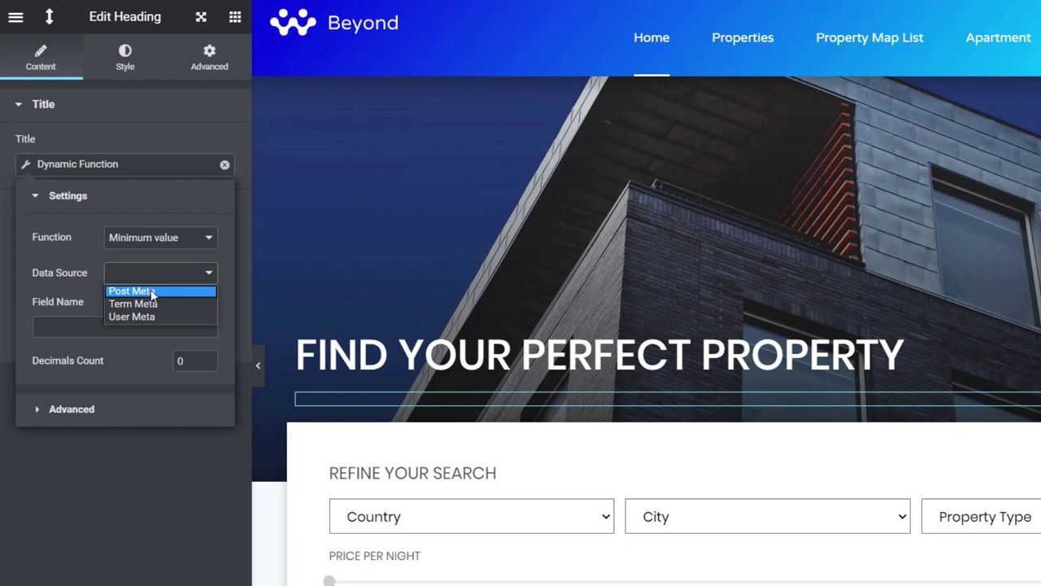
left_click(152, 291)
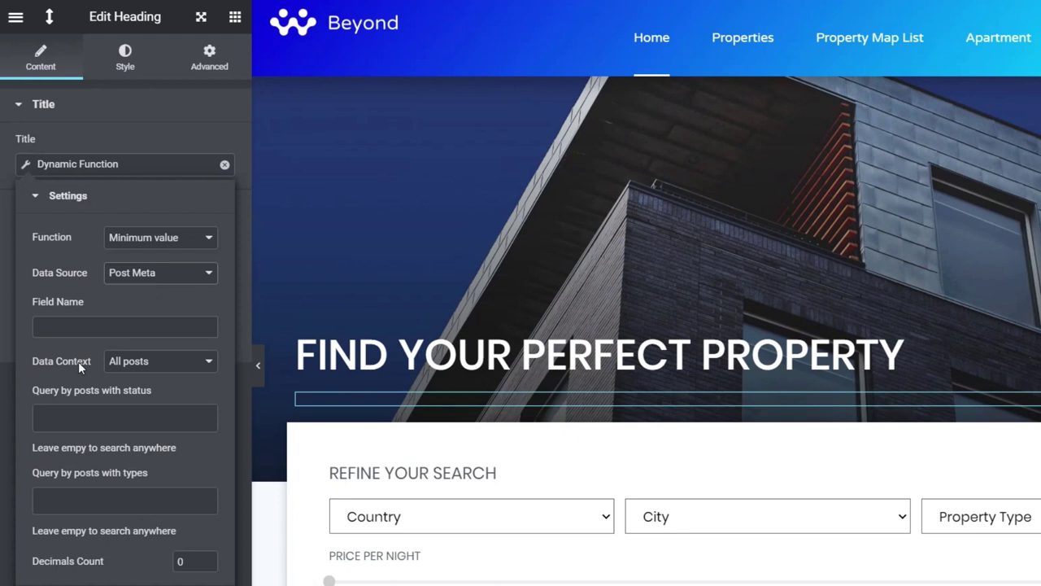
In the WordPress dashboard, open JetEngine's Properties post type and copy the Name/ID of its Price Per Night meta field.
left_click(73, 331)
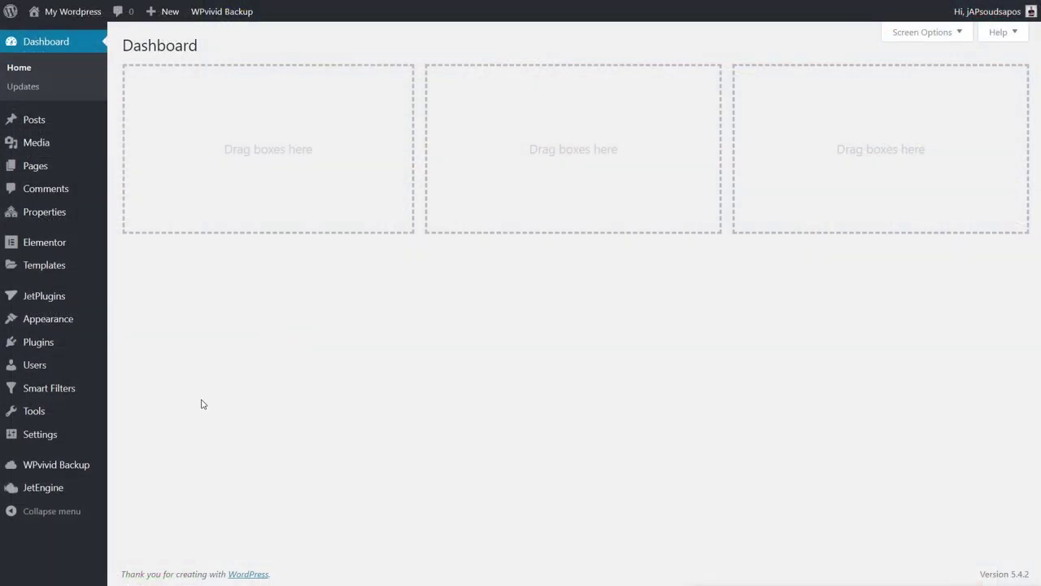
mouse_move(55, 486)
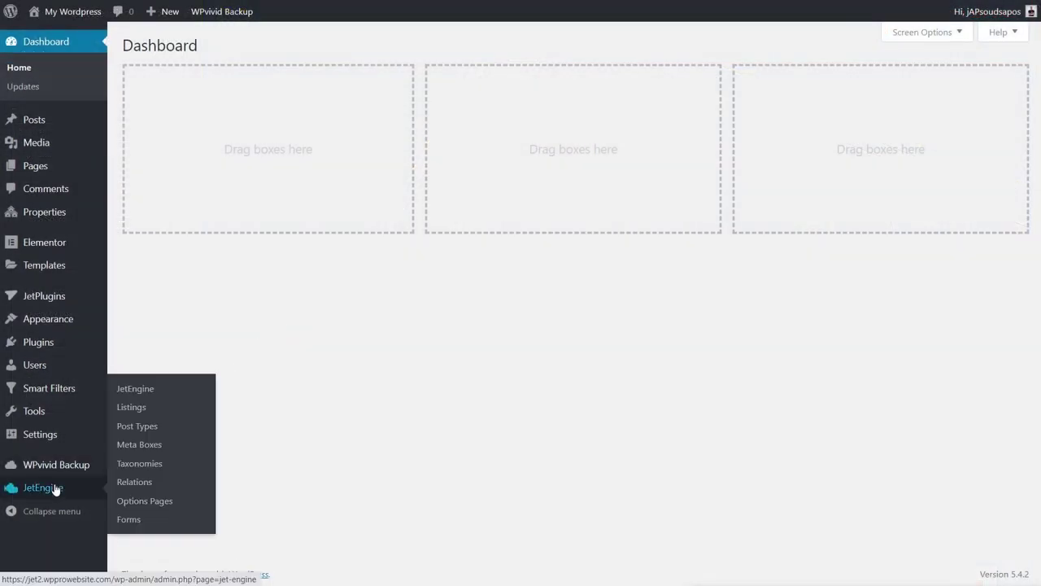
left_click(138, 427)
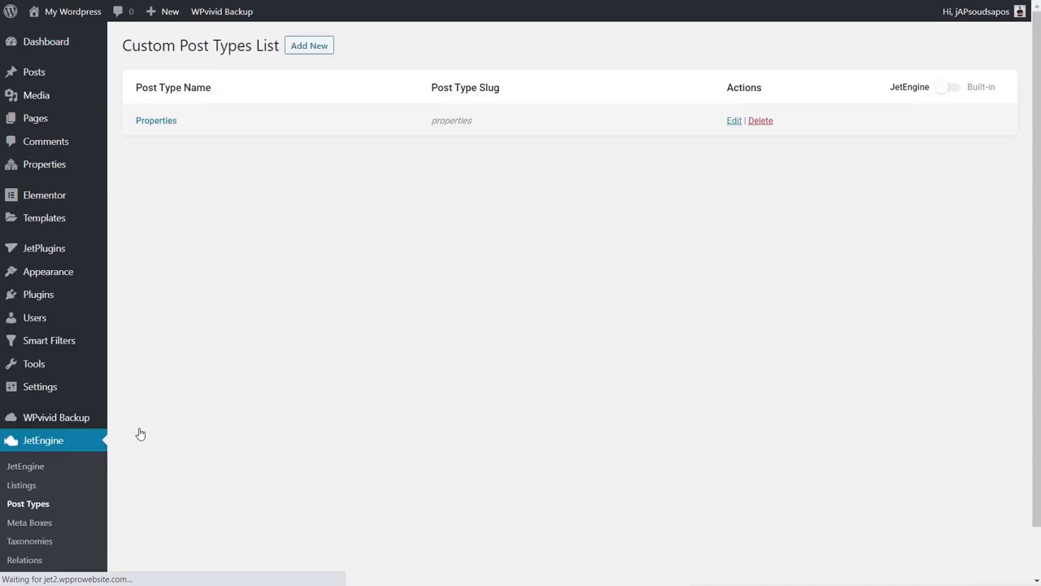
left_click(158, 129)
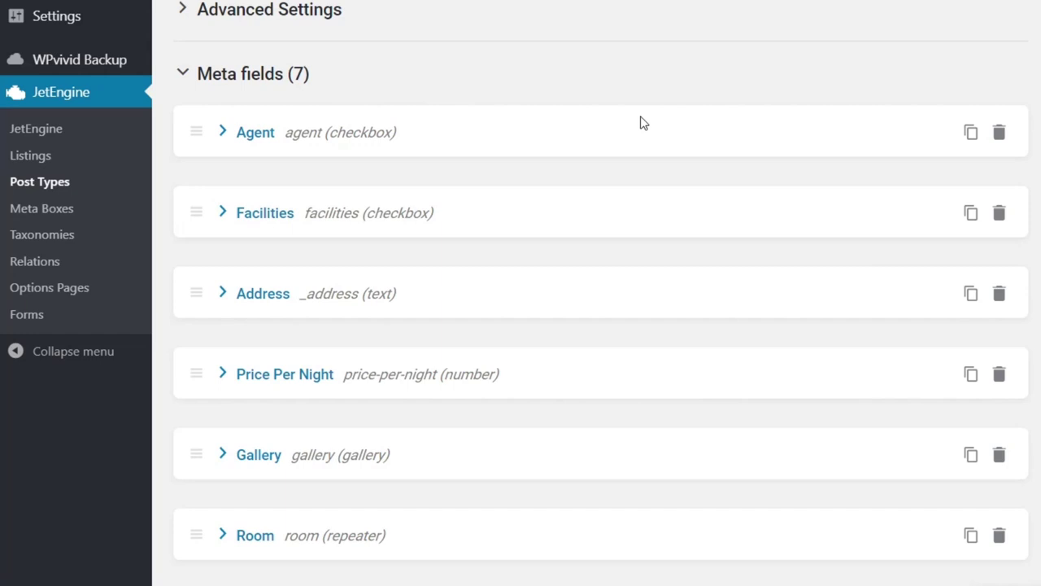
scroll(710, 128, "down", 3)
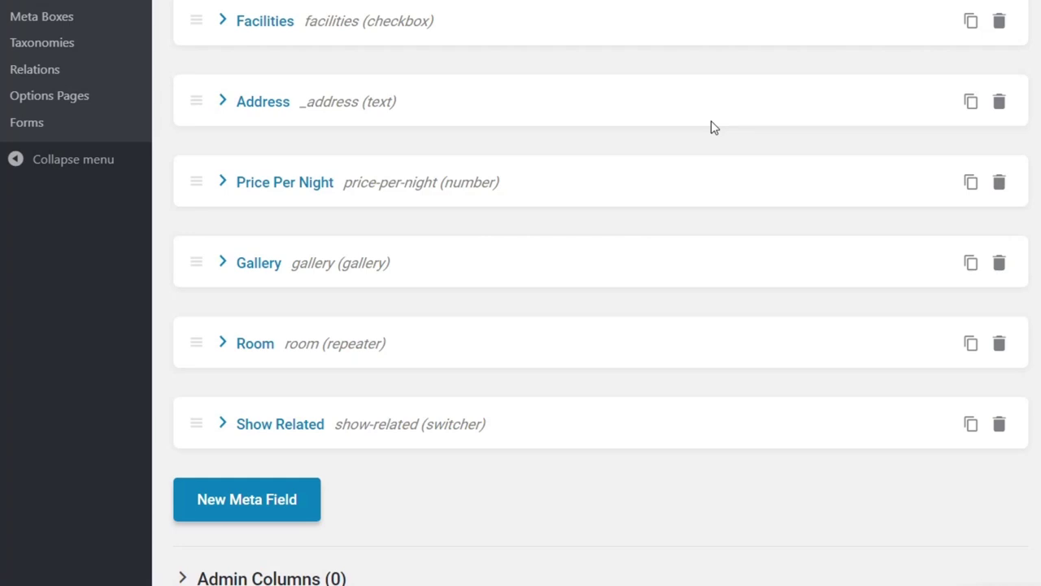
left_click(223, 185)
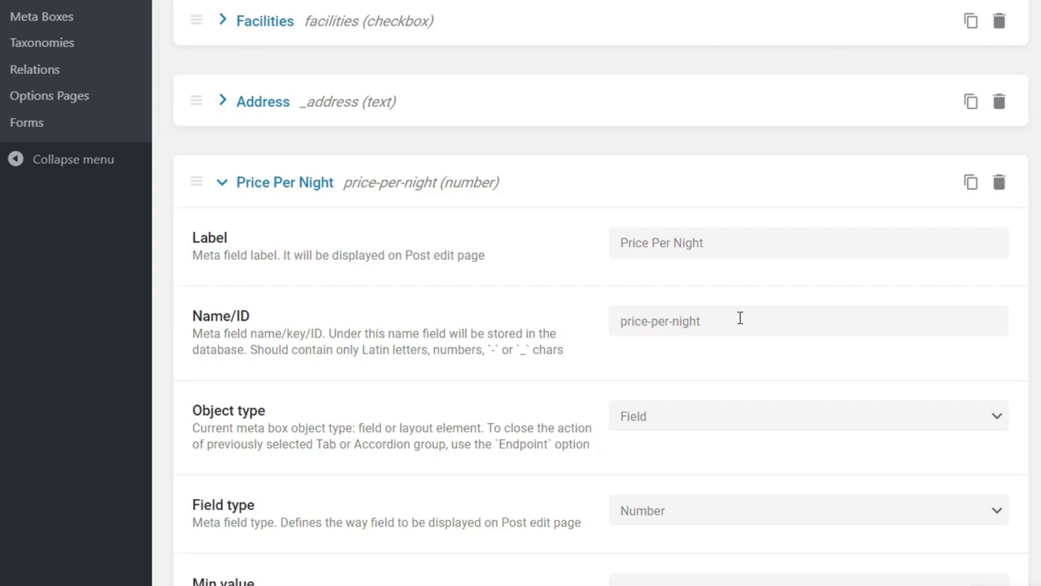
left_click_drag(741, 327, 621, 325)
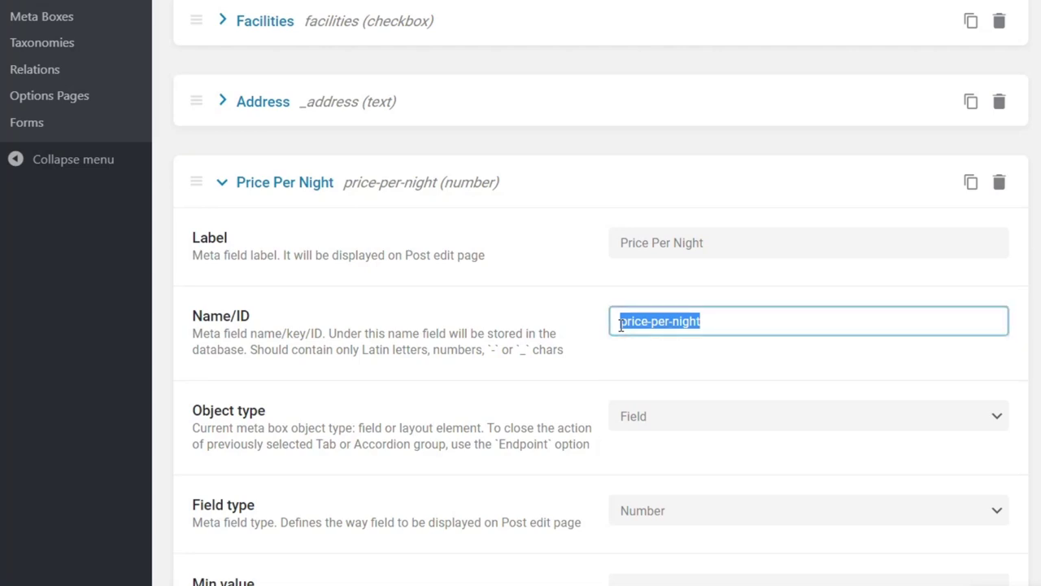
right_click(654, 322)
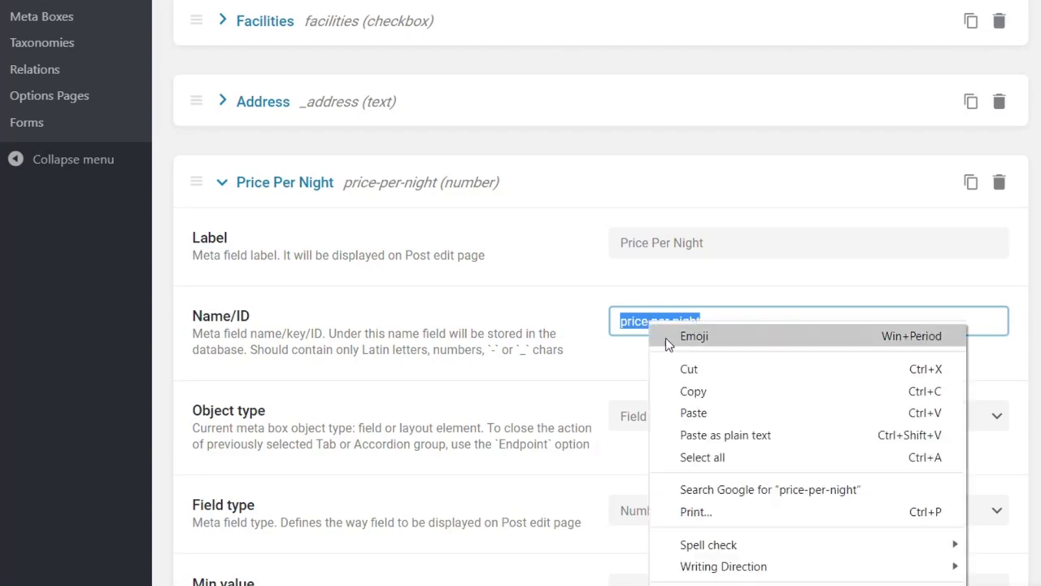
left_click(692, 392)
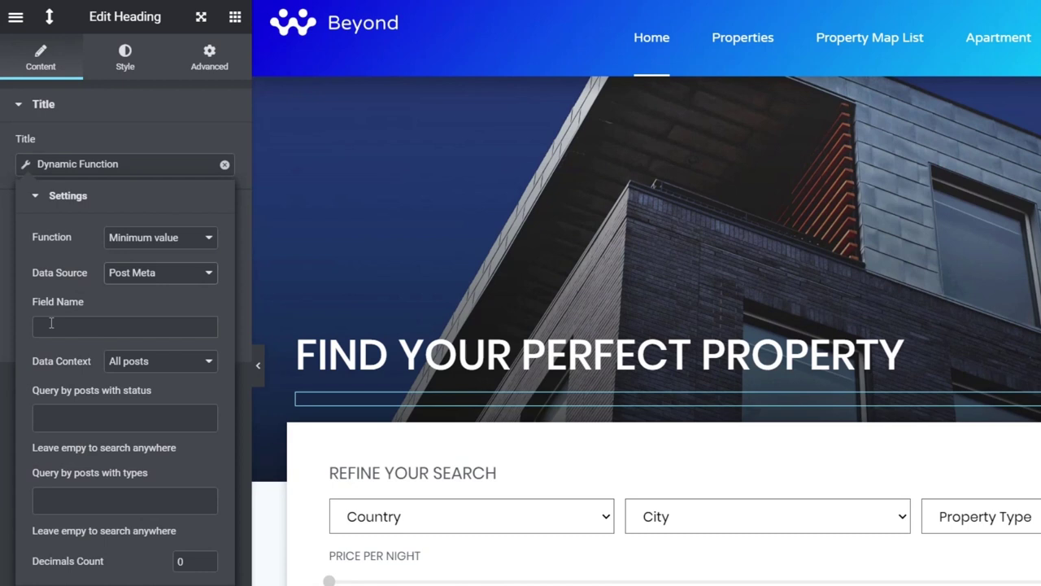
Back in the Elementor editor, paste price-per-night as the dynamic function's field name.
left_click(62, 310)
right_click(65, 326)
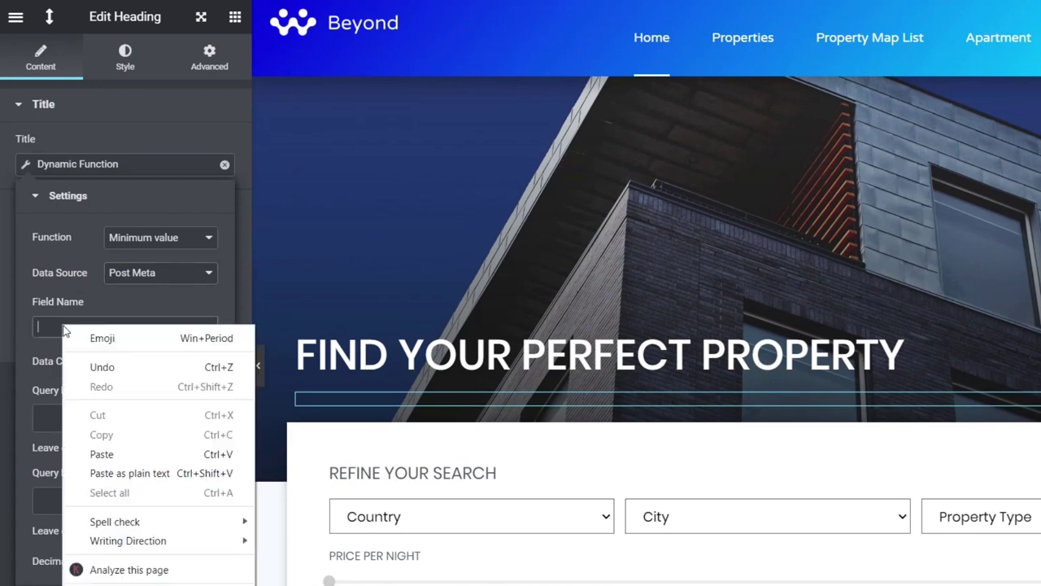
left_click(123, 450)
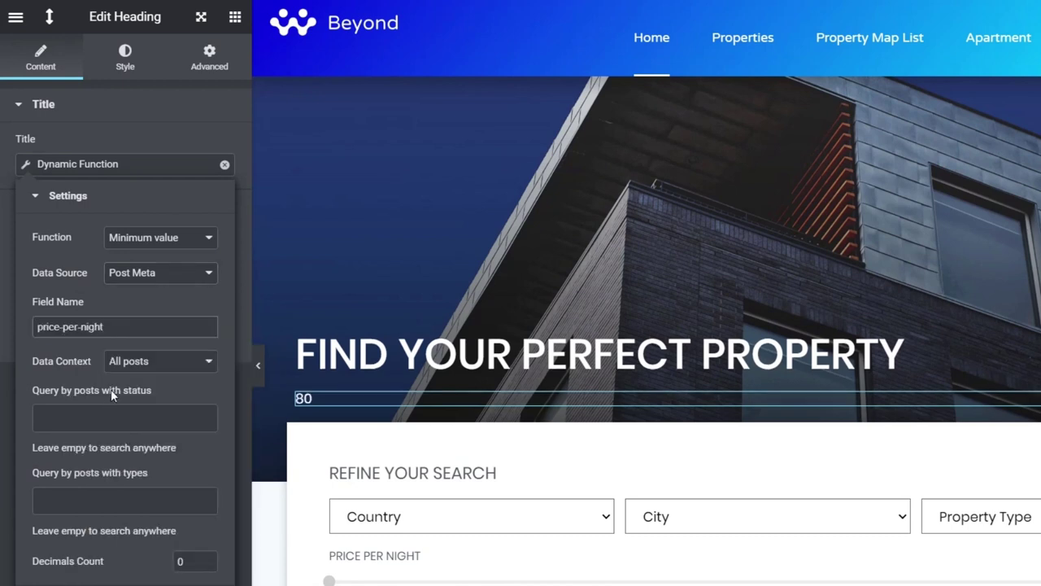
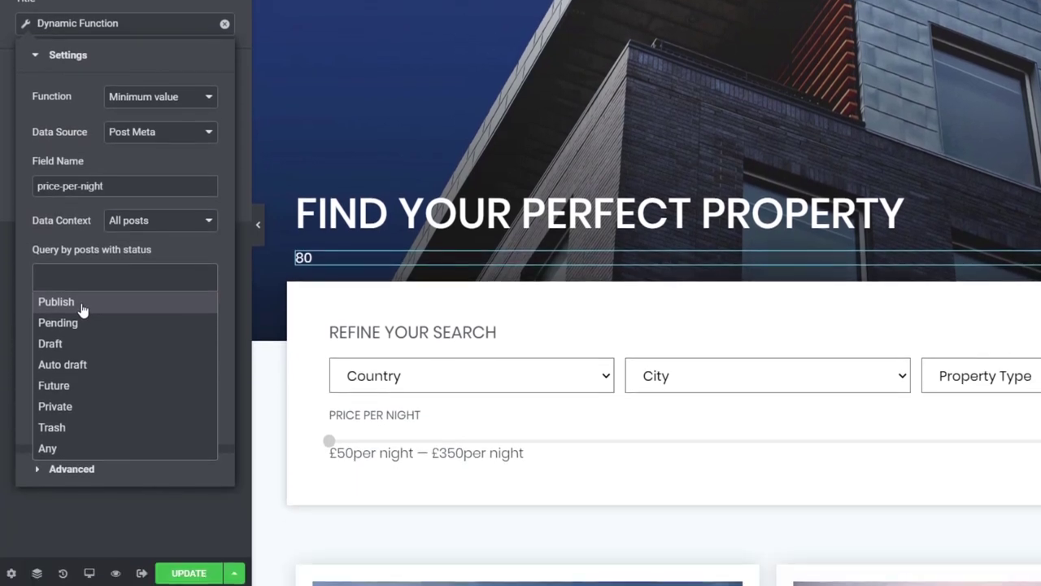
Limit the dynamic function's query to Properties posts with Publish status and set the decimals count to 2.
left_click(82, 309)
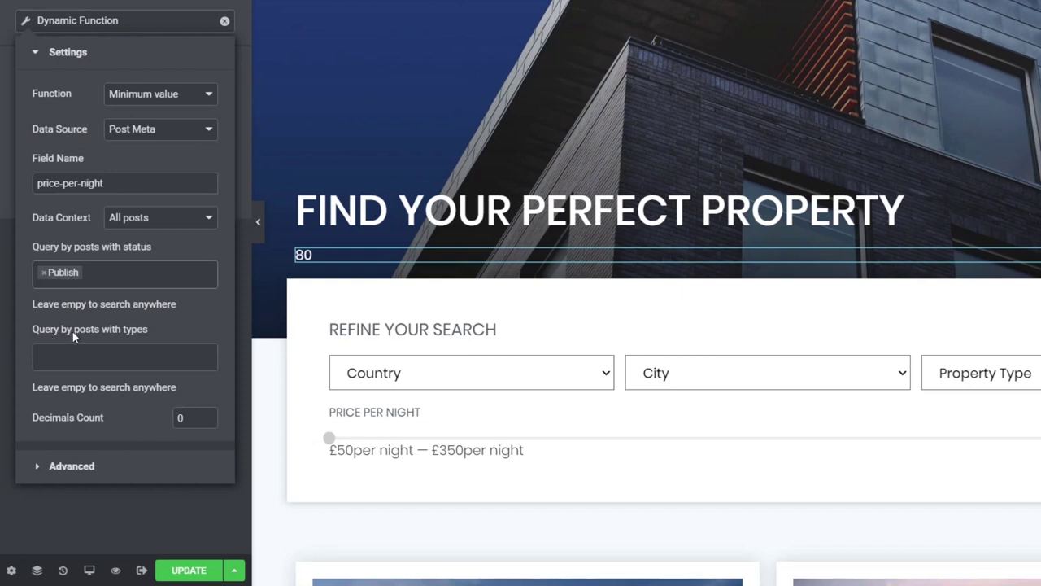
left_click(112, 357)
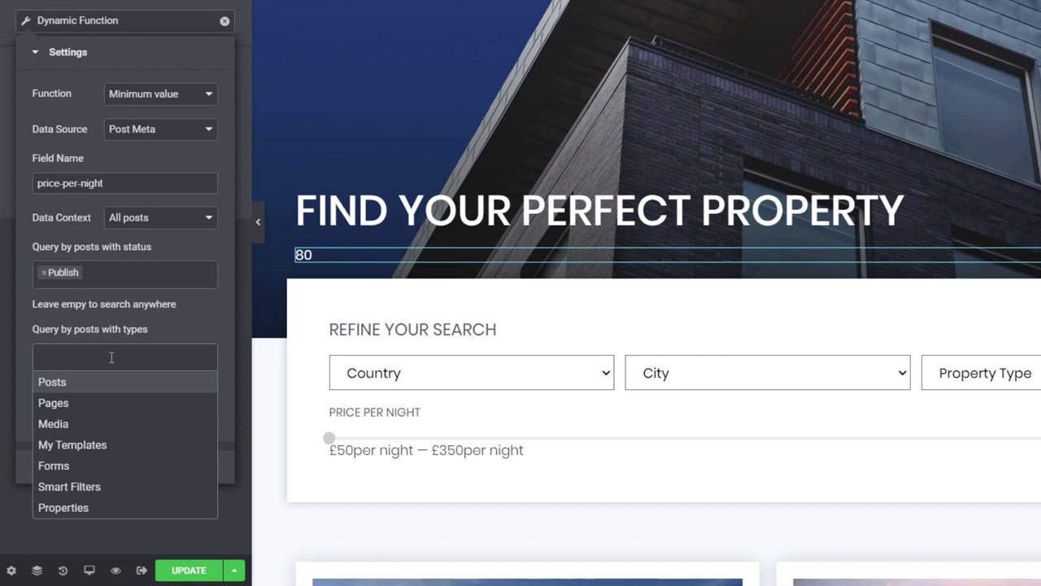
left_click(80, 508)
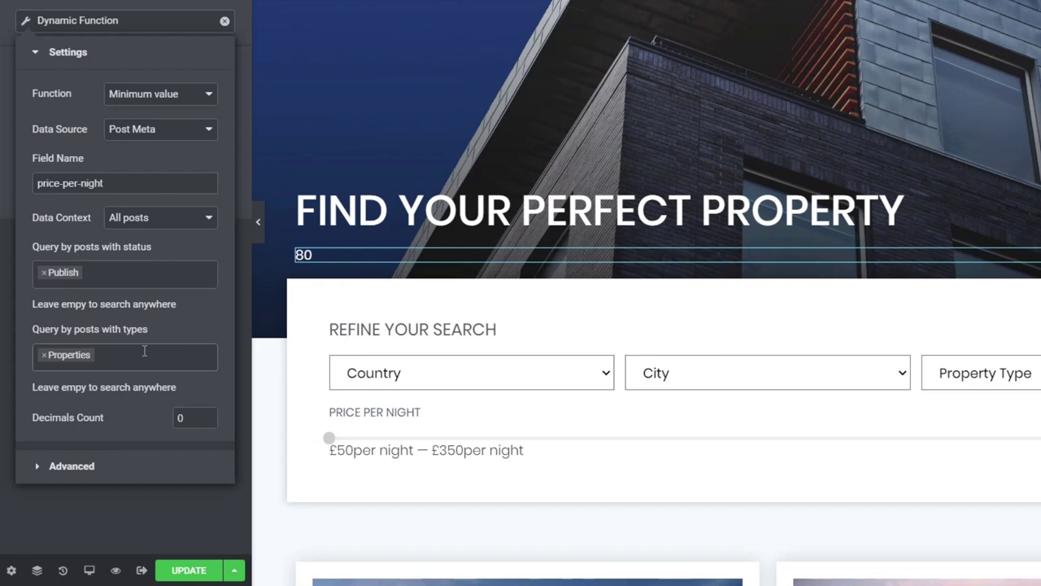
left_click(208, 416)
left_click(208, 416)
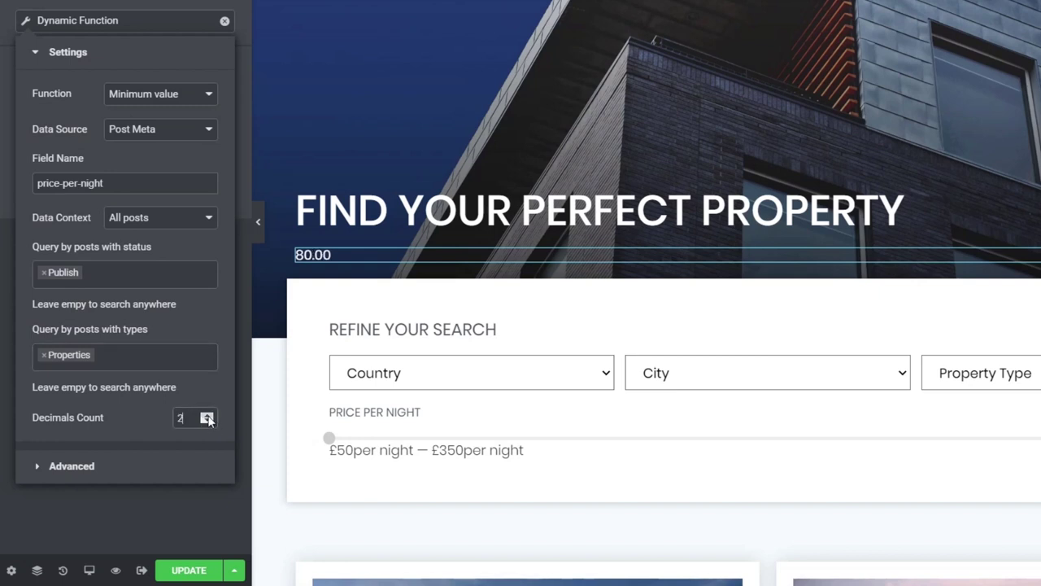
Add "Properties starting from £" before and "per night" after the heading's dynamic price, and update the page.
left_click(72, 467)
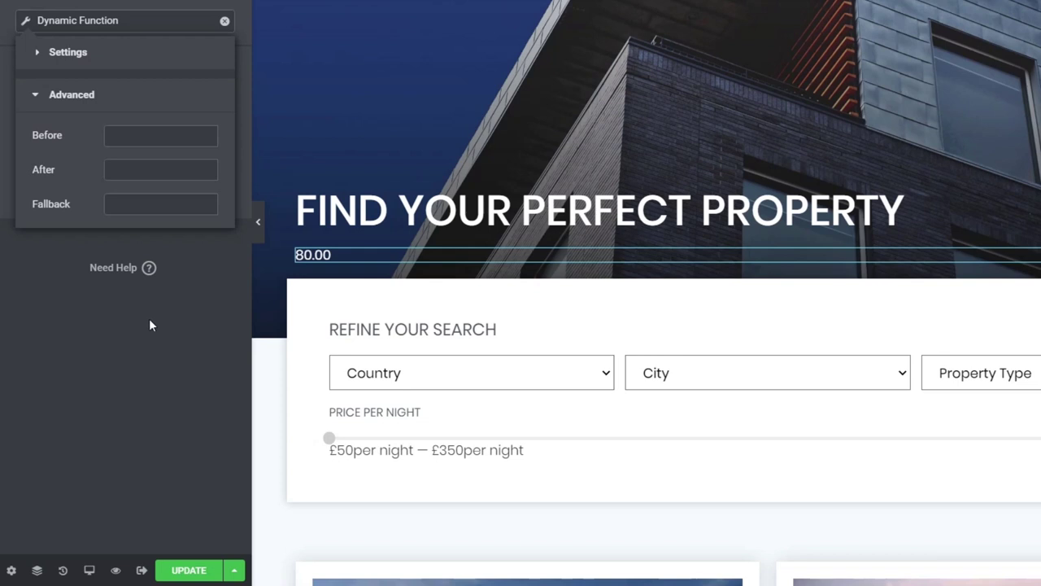
left_click(136, 131)
type("Properties sta")
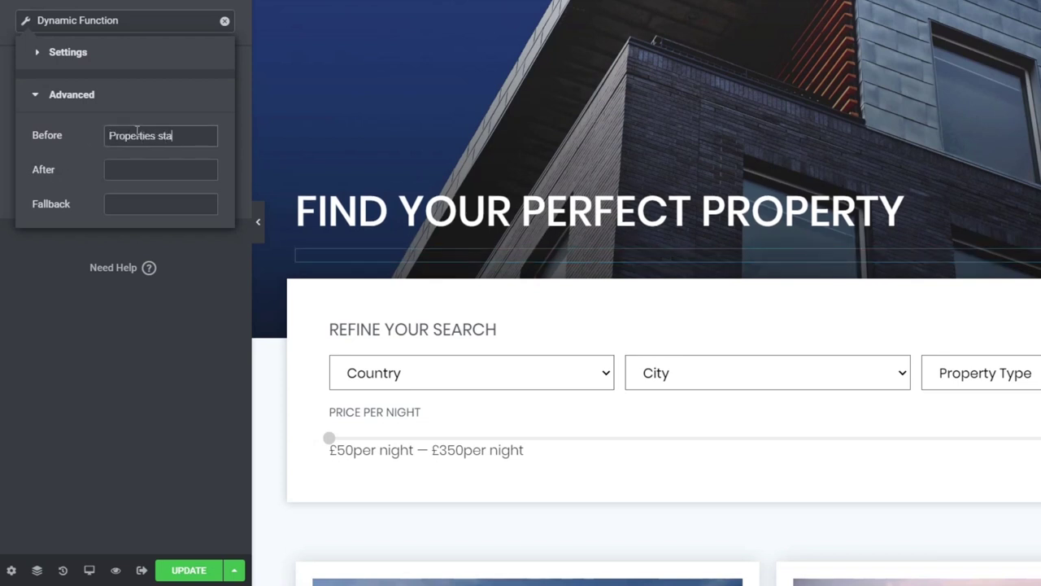
type("rting from £")
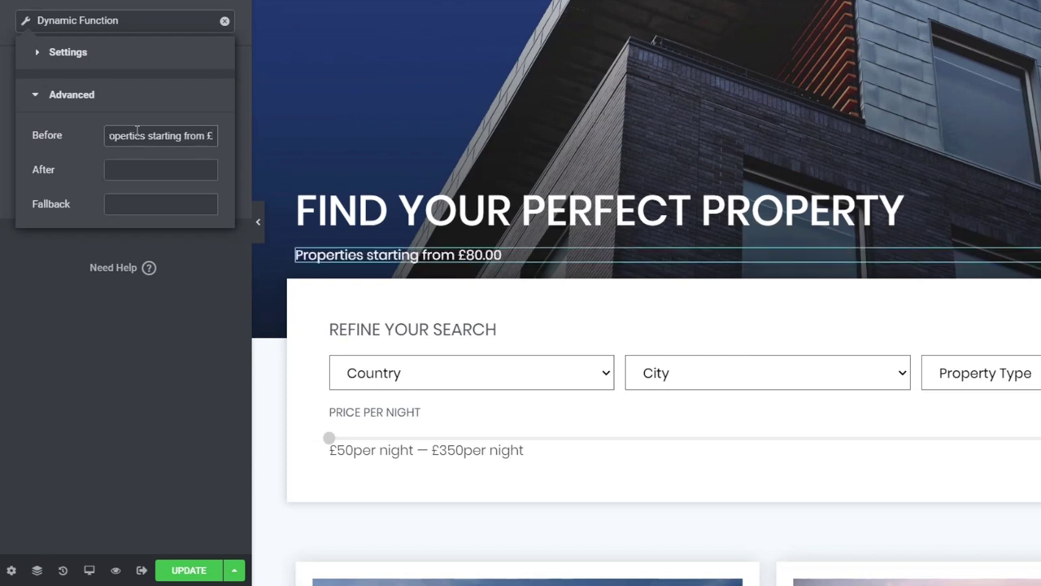
left_click(141, 171)
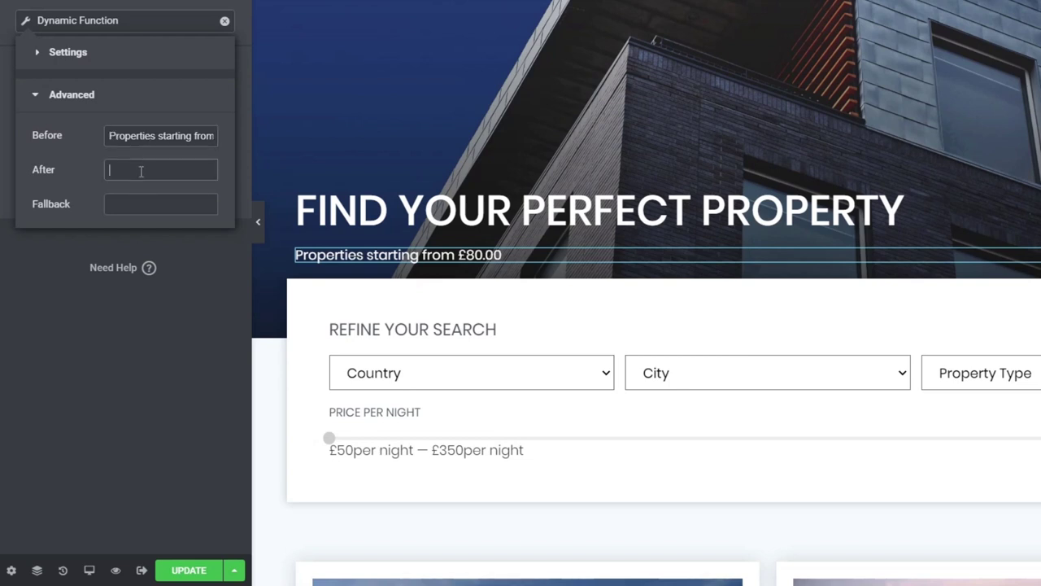
type("per night")
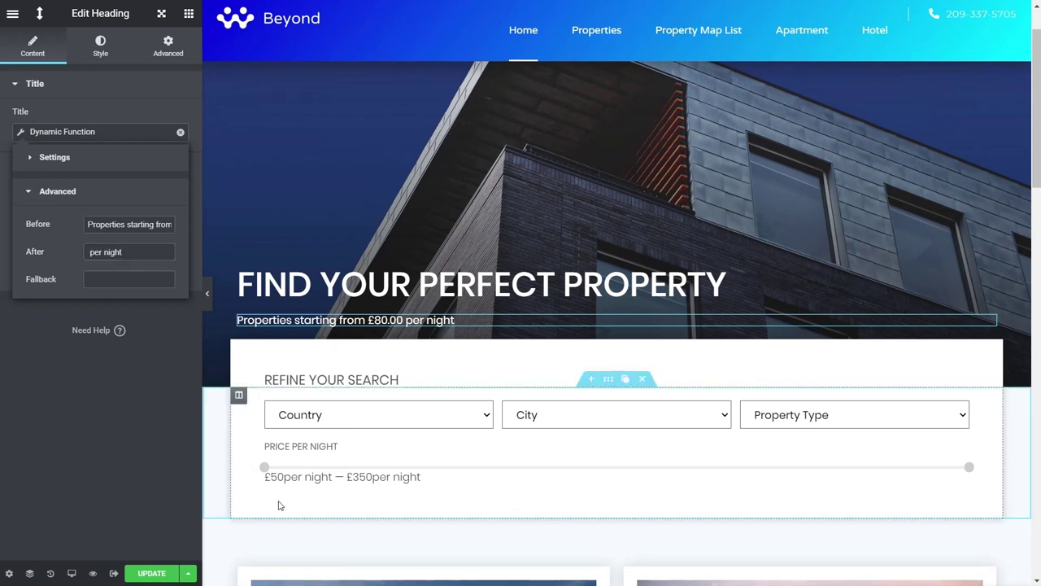
left_click(106, 492)
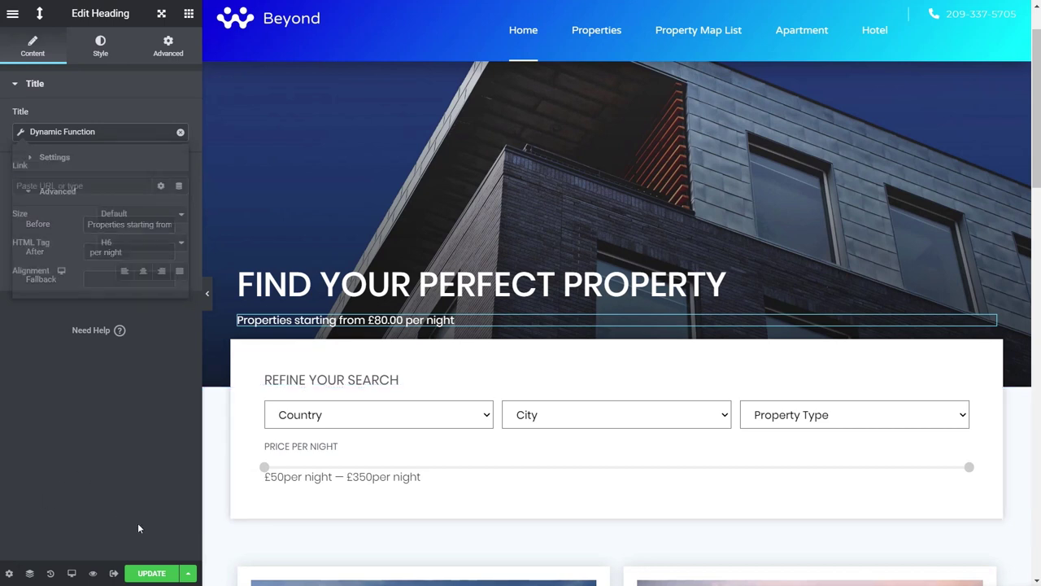
left_click(151, 574)
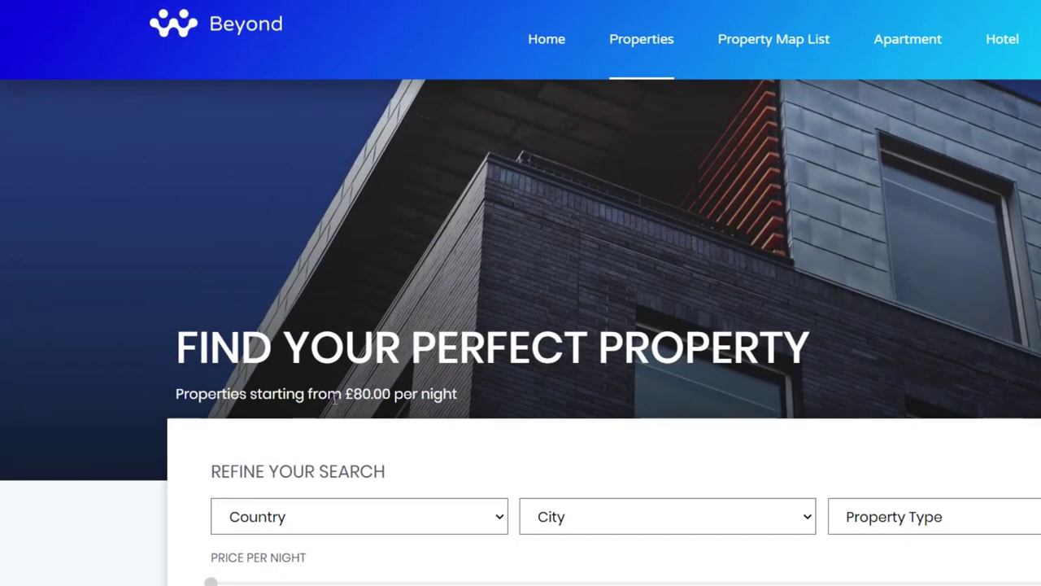
On the live Properties page, compare the heading's starting price with the prices on the property listings.
scroll(585, 545, "down", 5)
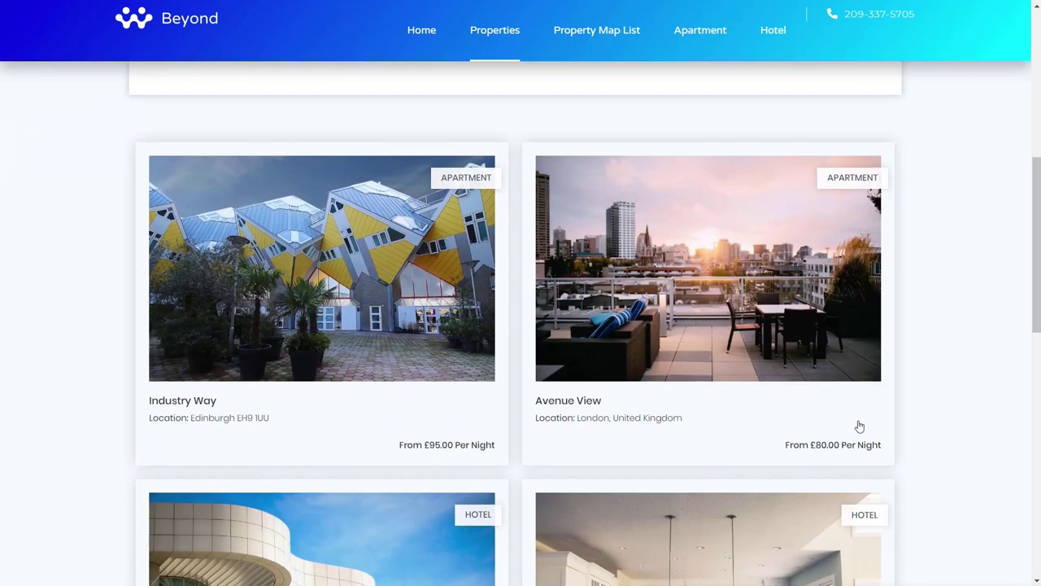
scroll(430, 422, "up", 5)
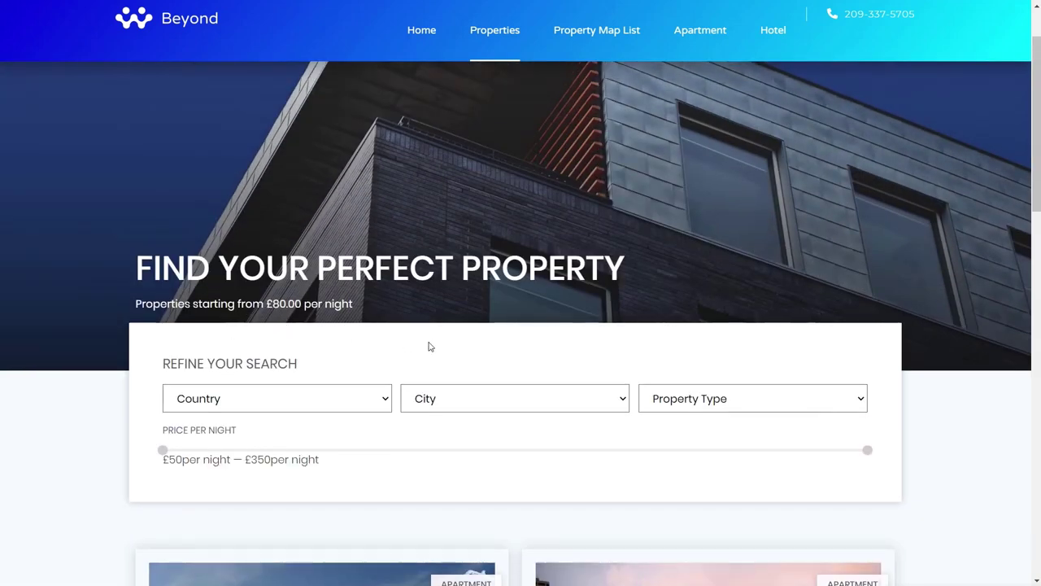
scroll(954, 528, "down", 5)
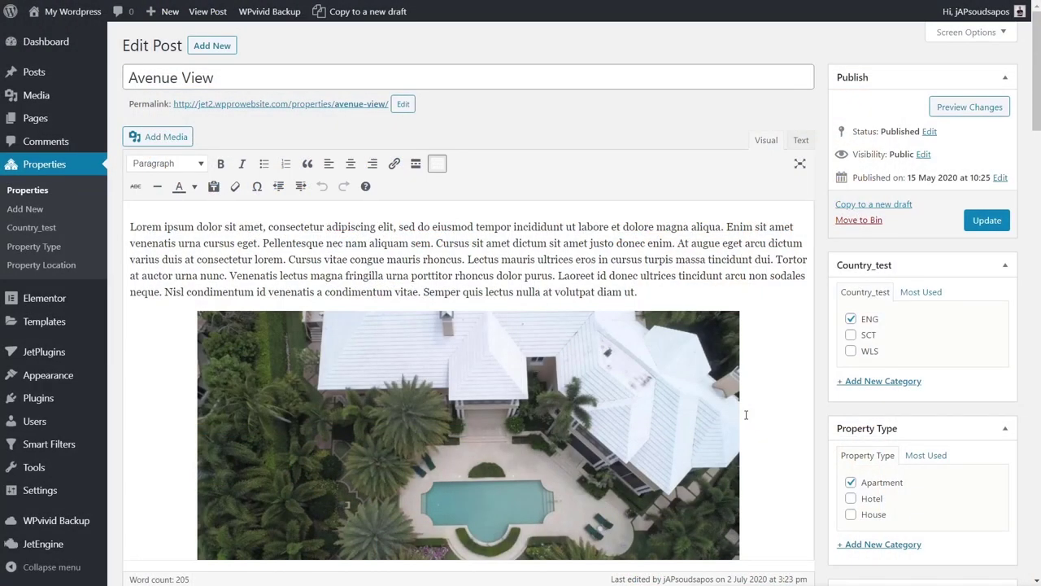
In the WordPress editor for the Avenue View property, set Price Per Night to 120 and update the post.
scroll(745, 415, "down", 3)
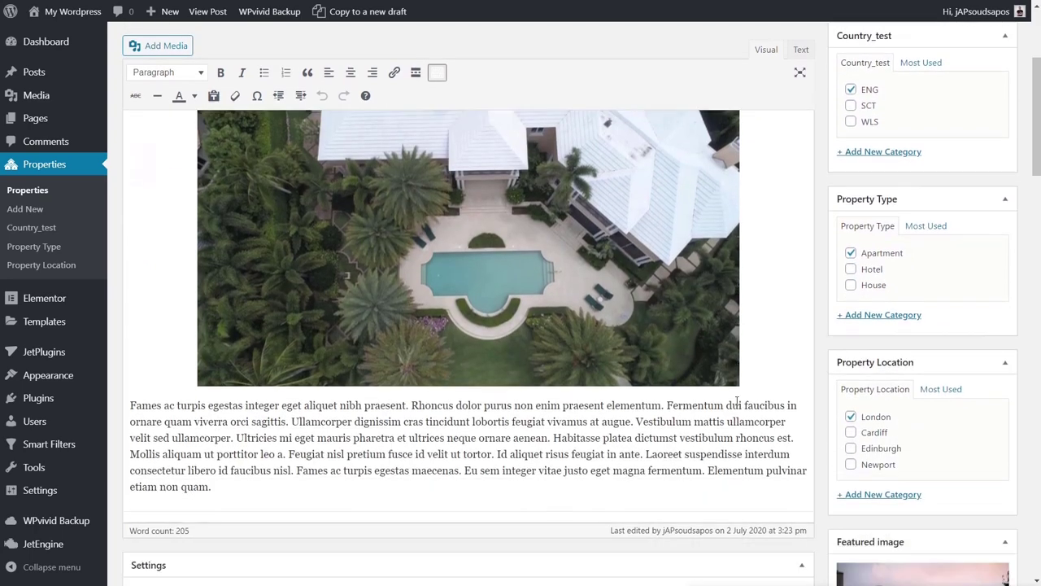
scroll(736, 401, "down", 6)
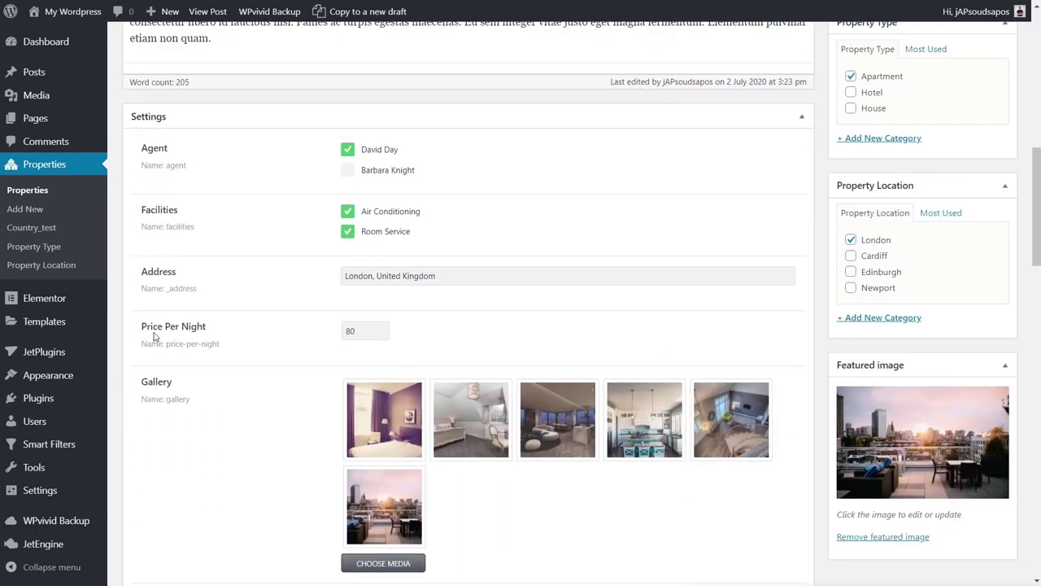
double_click(351, 331)
type("120")
scroll(963, 291, "up", 1)
scroll(962, 291, "up", 5)
left_click(985, 194)
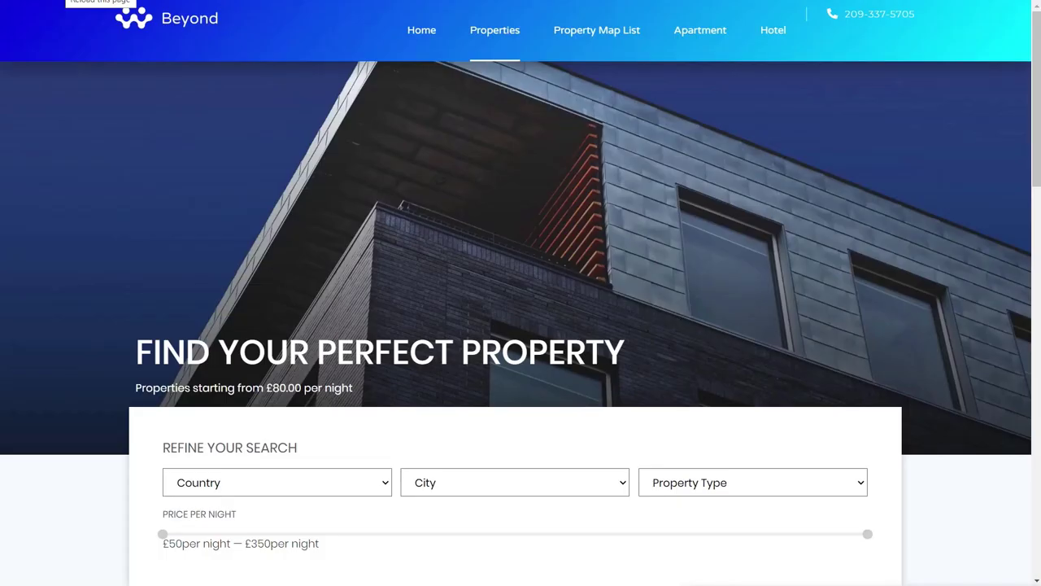
Reload the live Properties page and check the heading's starting price and the price on the Avenue View listing.
key("F5")
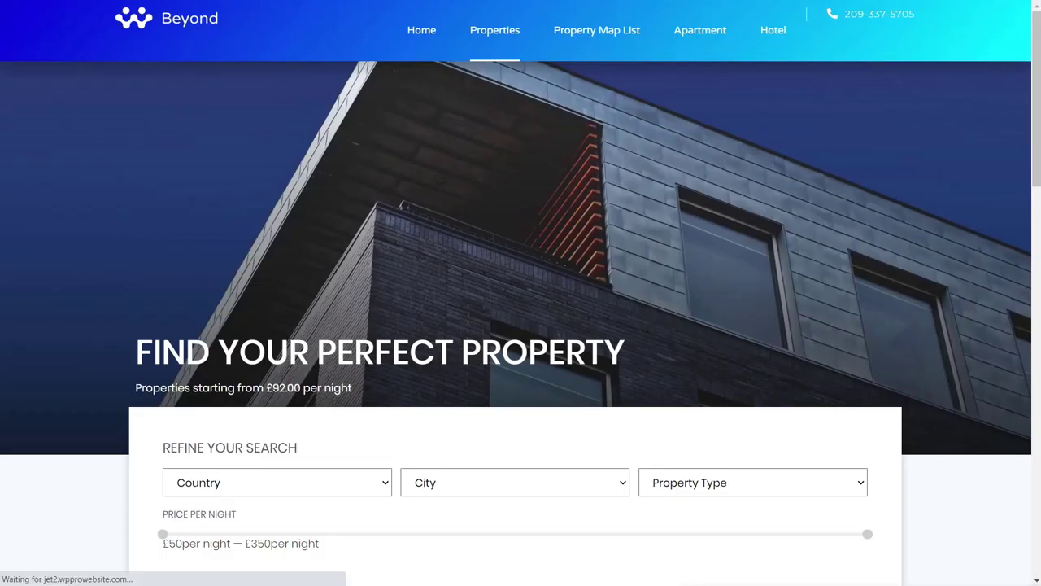
left_click_drag(267, 388, 301, 388)
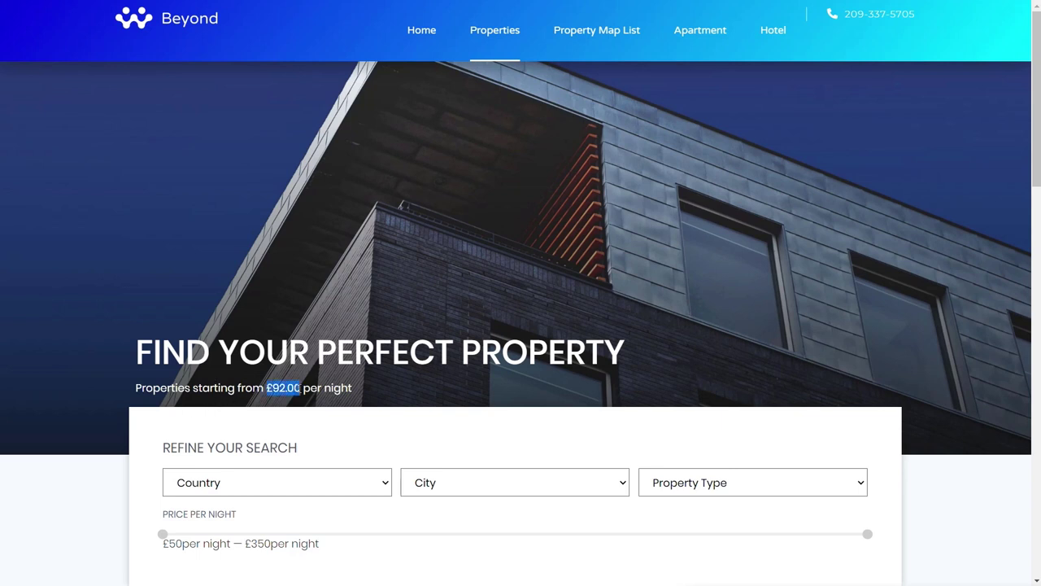
left_click(386, 388)
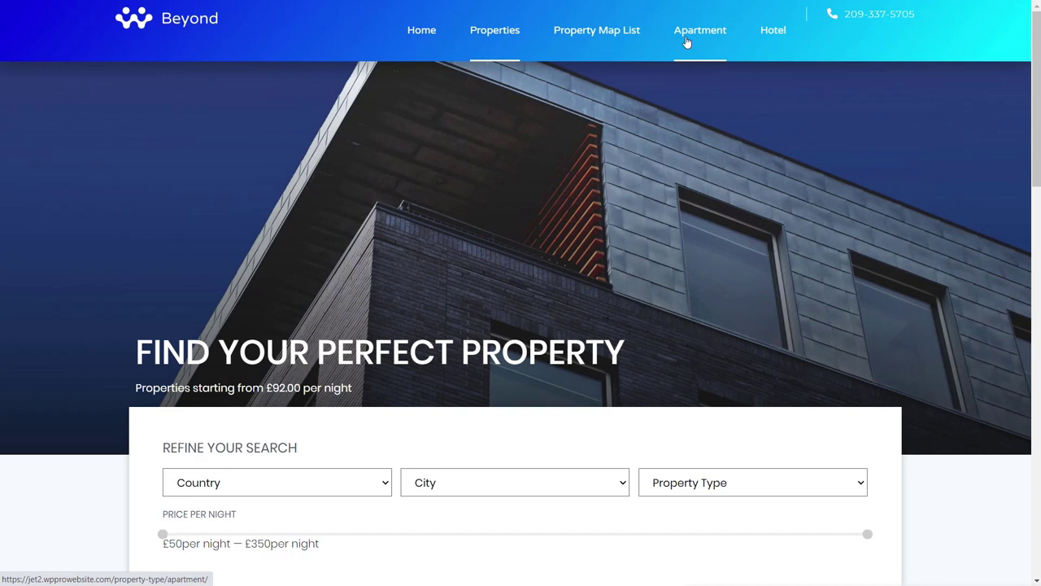
scroll(718, 261, "down", 7)
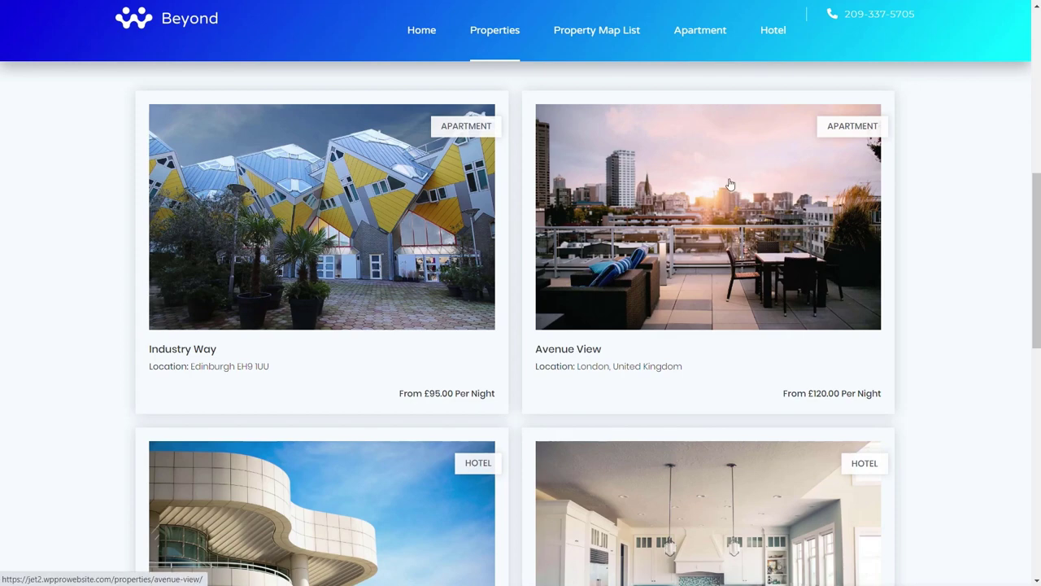
scroll(953, 398, "up", 7)
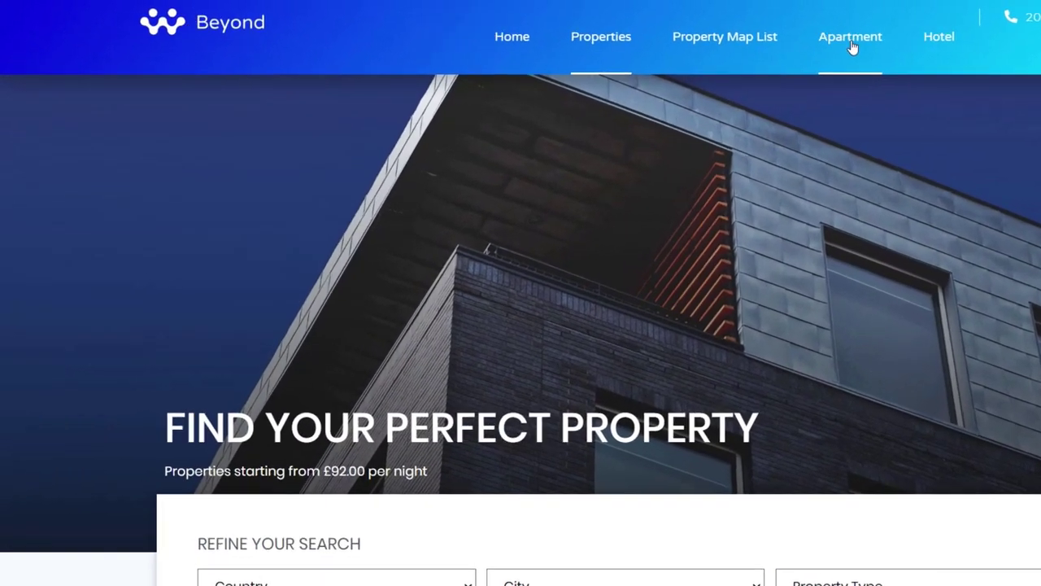
Open the Apartment and Hotel archive pages to examine the available property count and starting price under the title.
left_click(701, 33)
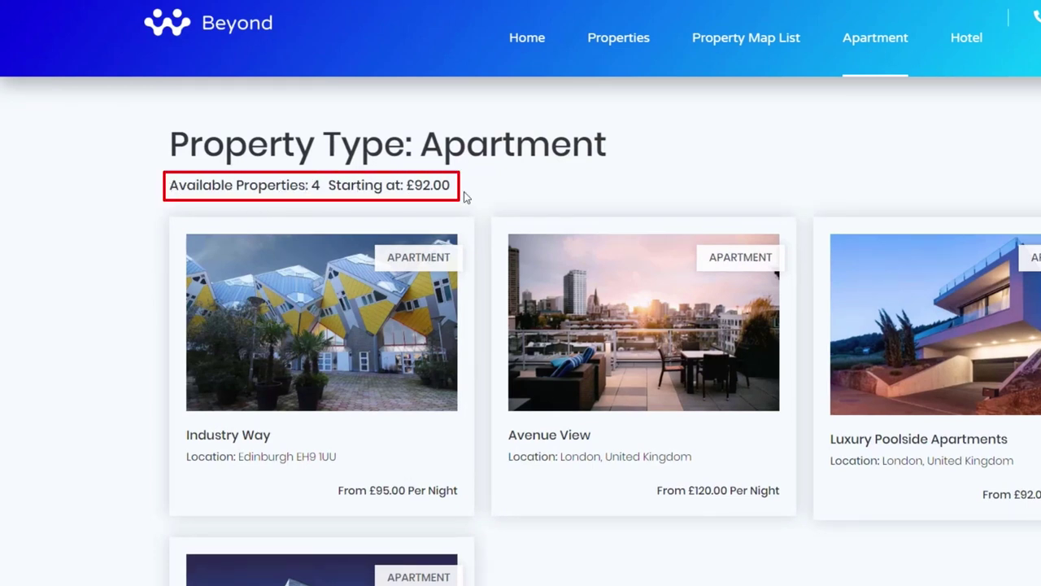
left_click(973, 45)
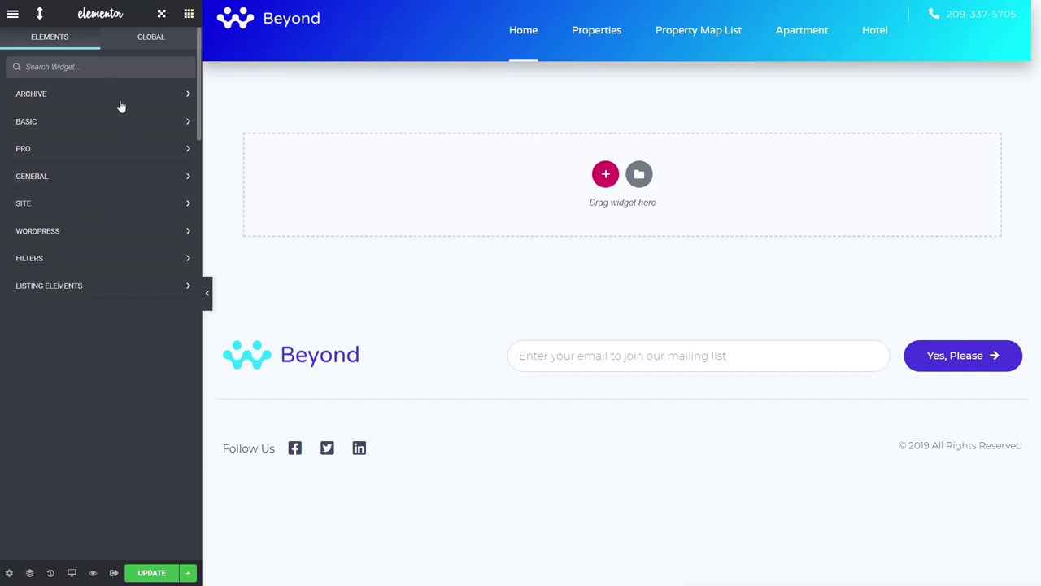
In the empty archive template in Elementor, add a Listing Grid widget that uses the Property Listing template.
left_click(108, 69)
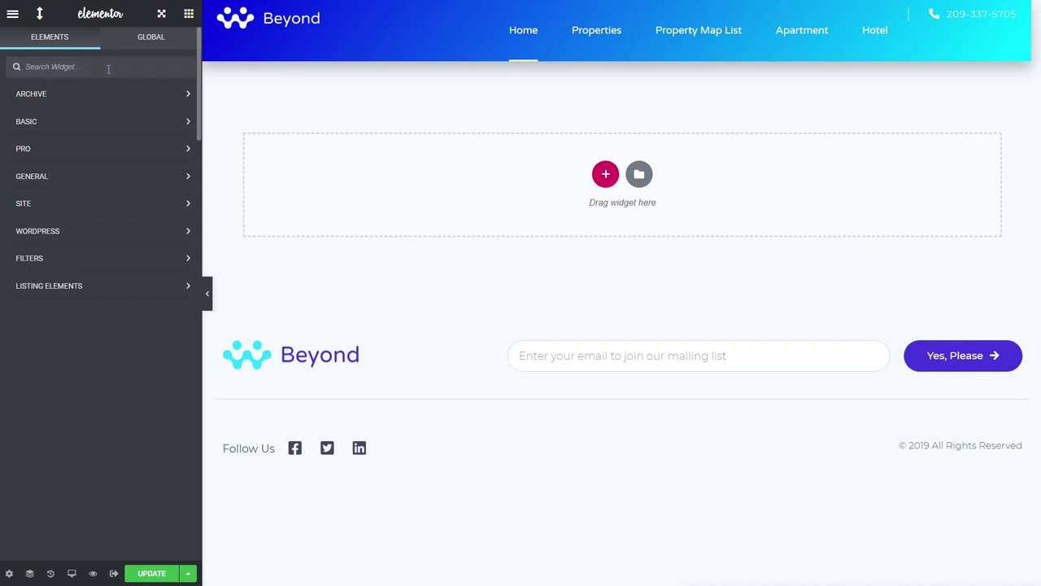
type("listi")
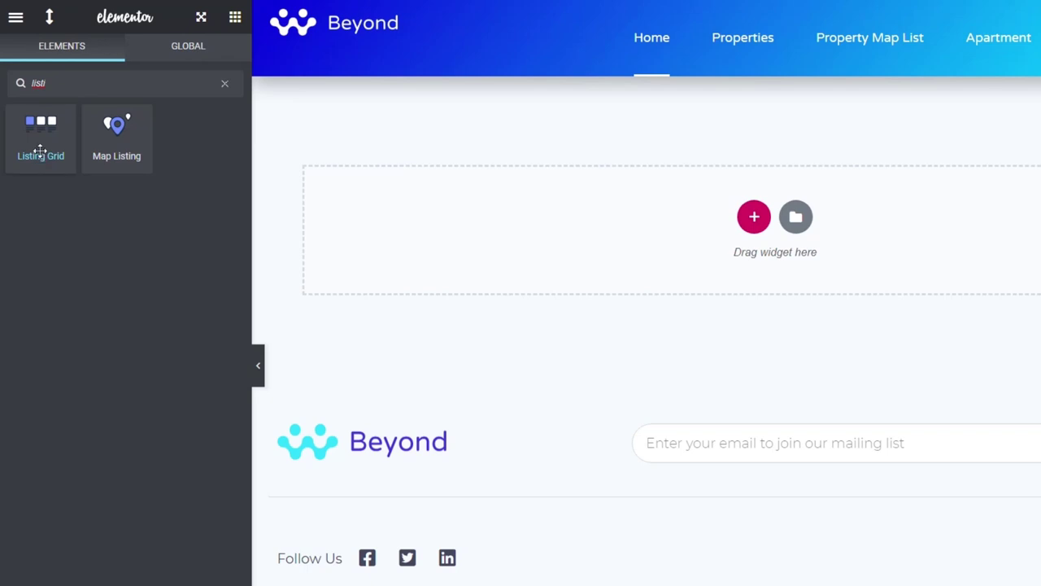
left_click_drag(40, 152, 422, 236)
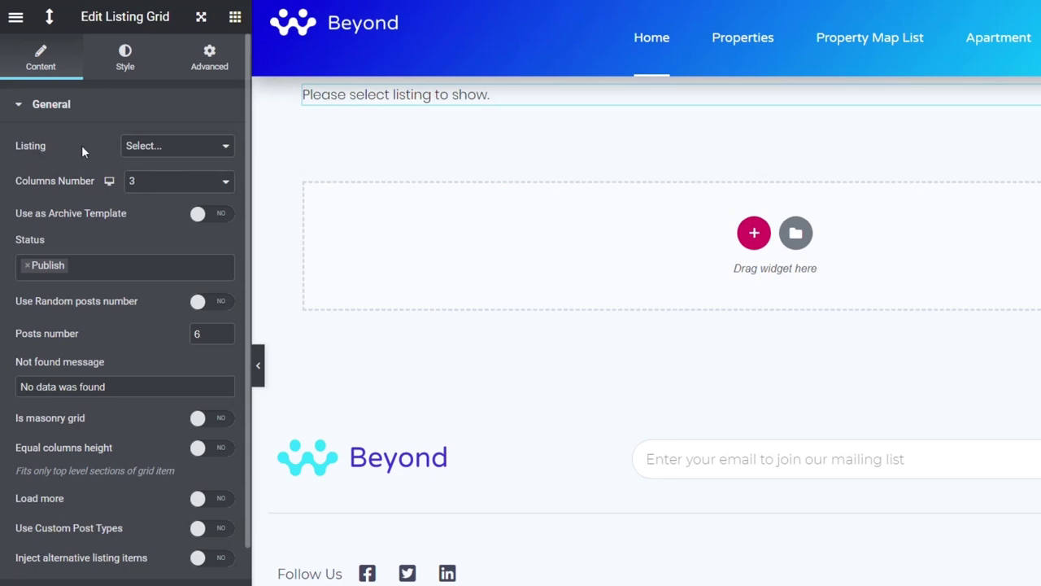
left_click(189, 149)
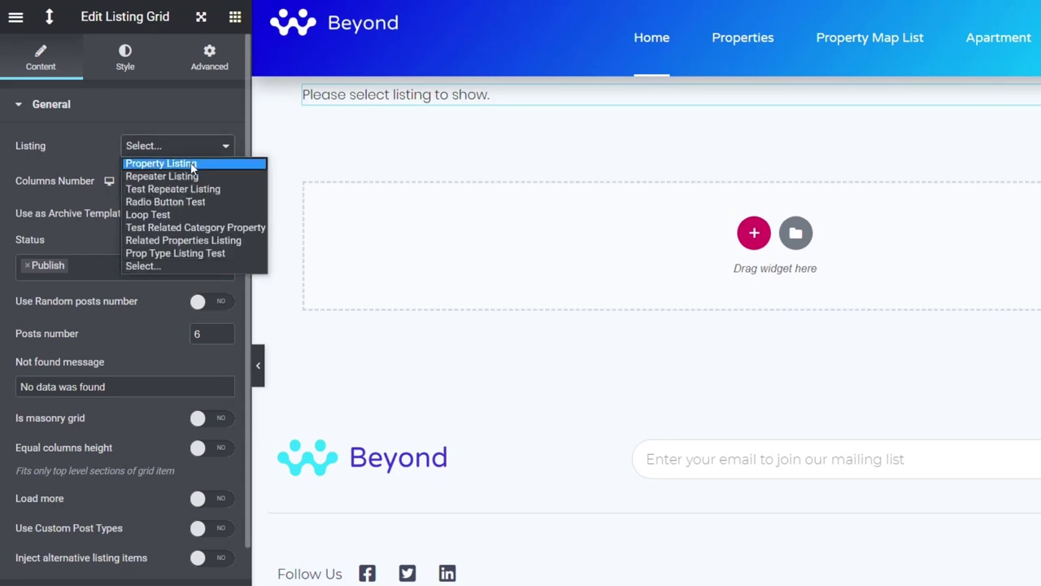
left_click(192, 164)
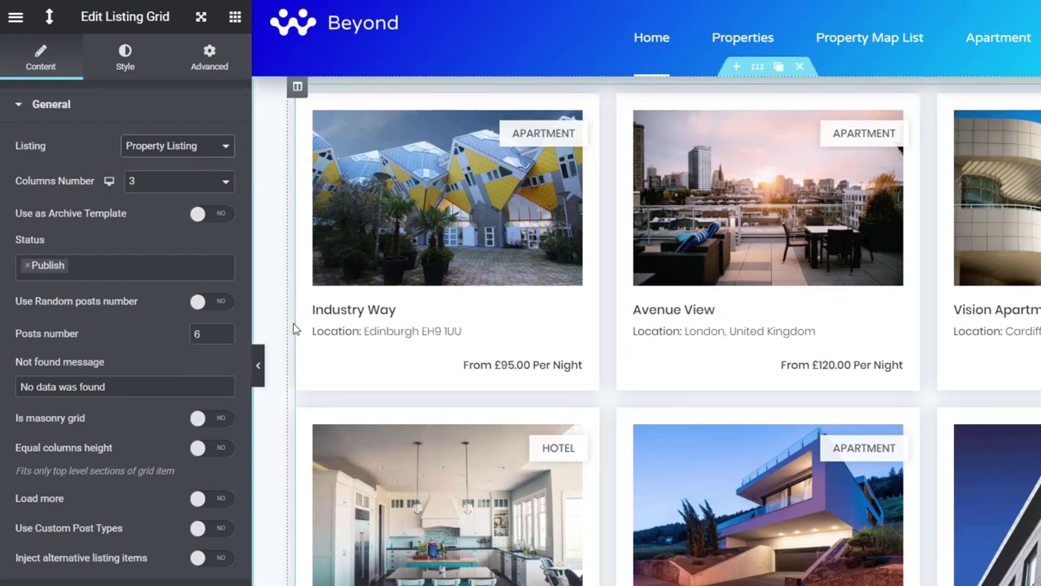
Set the top and bottom margins of the section containing the listing grid to 50 px.
left_click(291, 88)
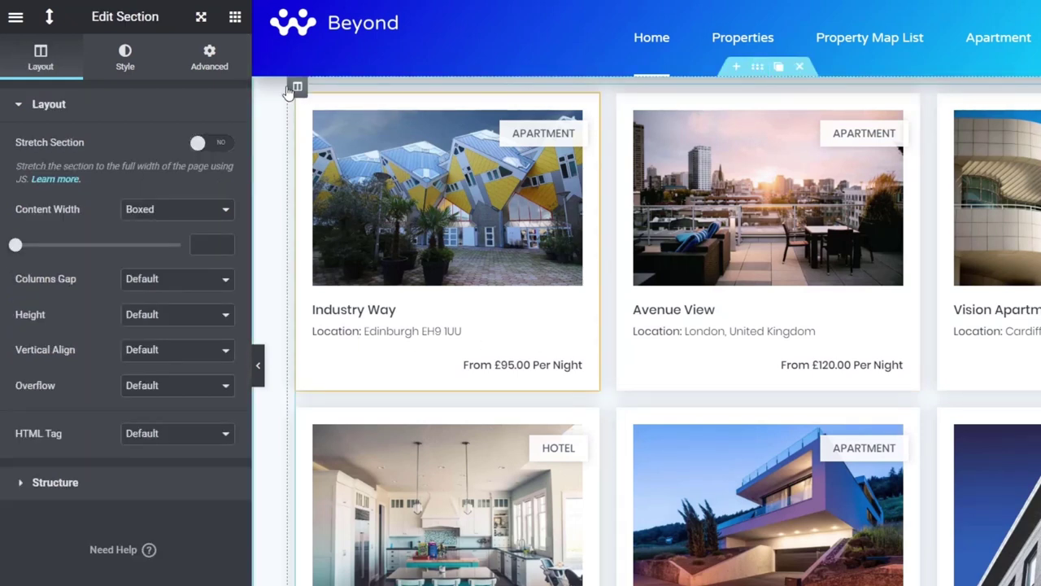
left_click(209, 57)
left_click(27, 176)
type("50")
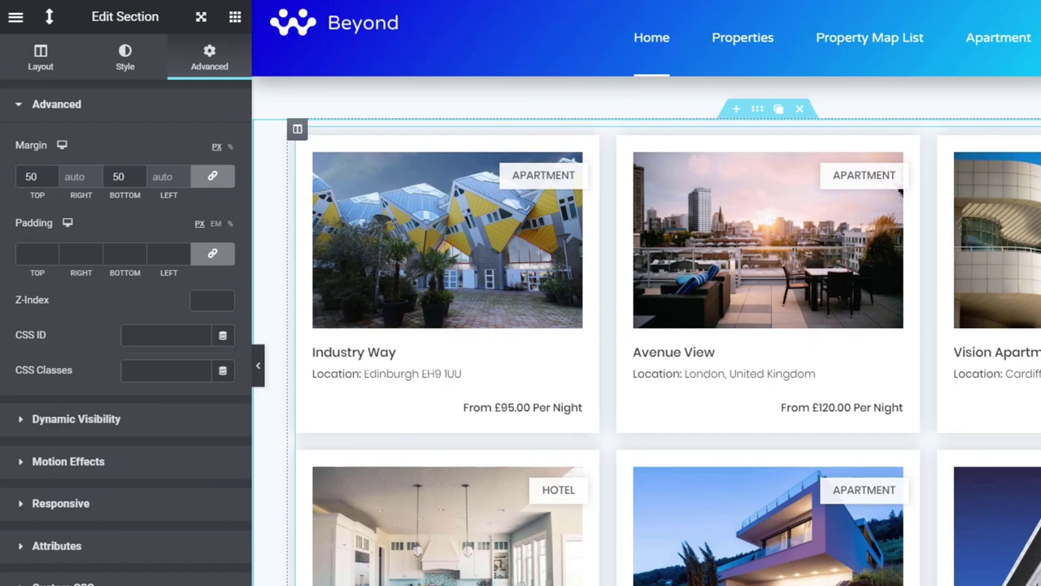
Enable Use as Archive Template and Equal columns height for the listing grid.
left_click(675, 238)
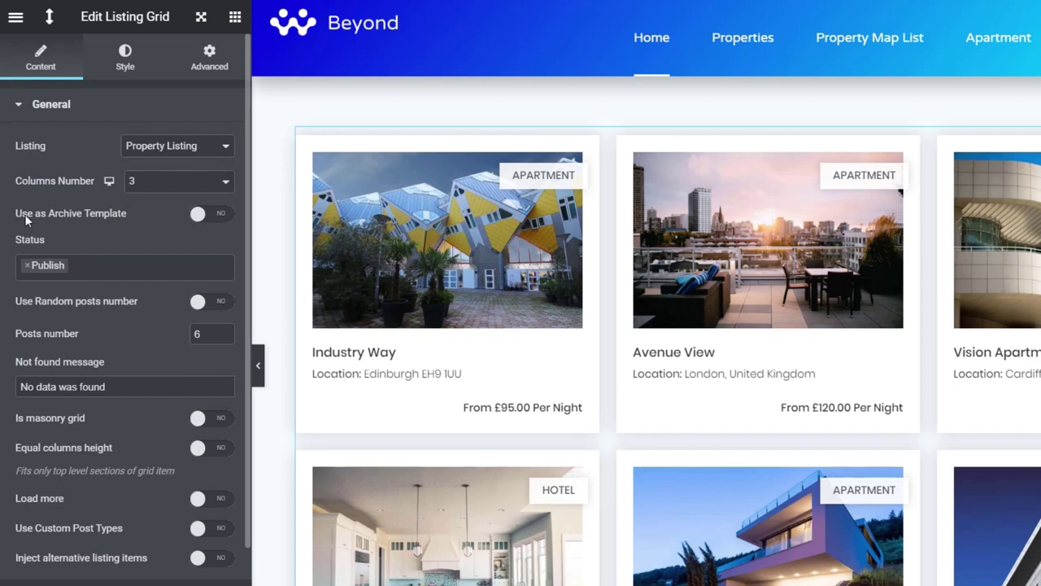
left_click(220, 218)
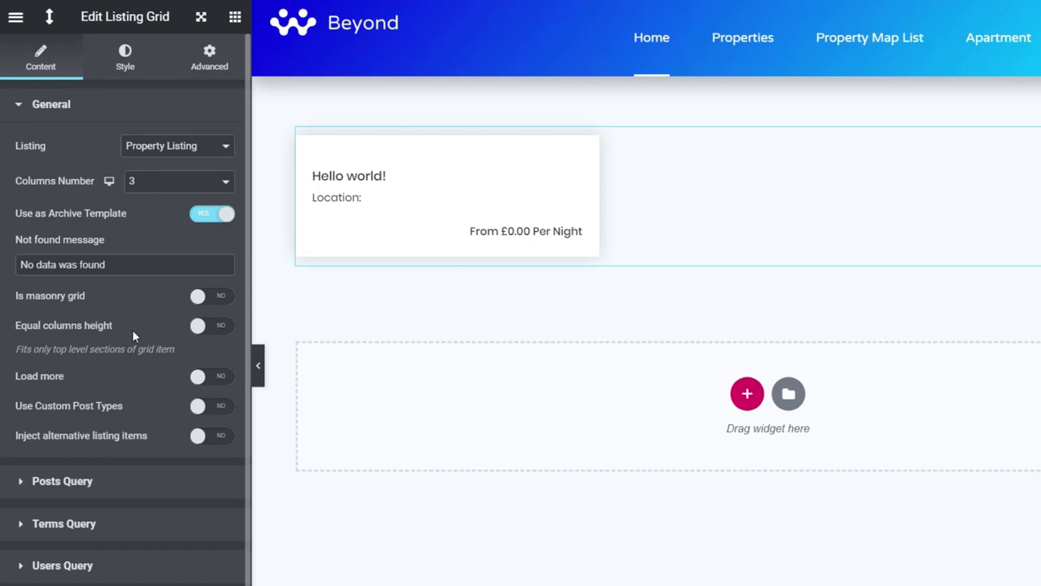
left_click(226, 326)
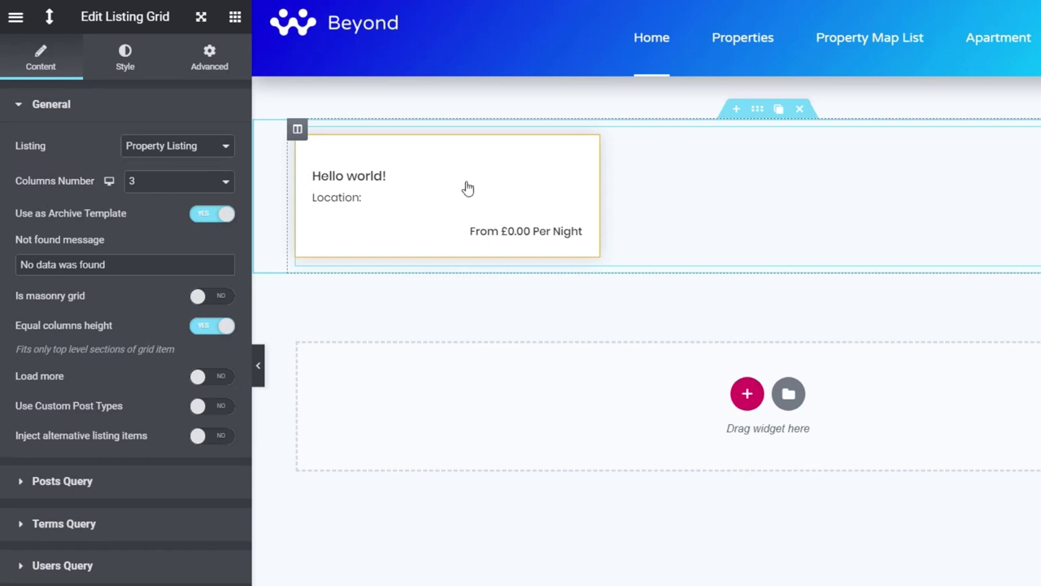
Add an Archive Title widget above the listing grid.
left_click(235, 17)
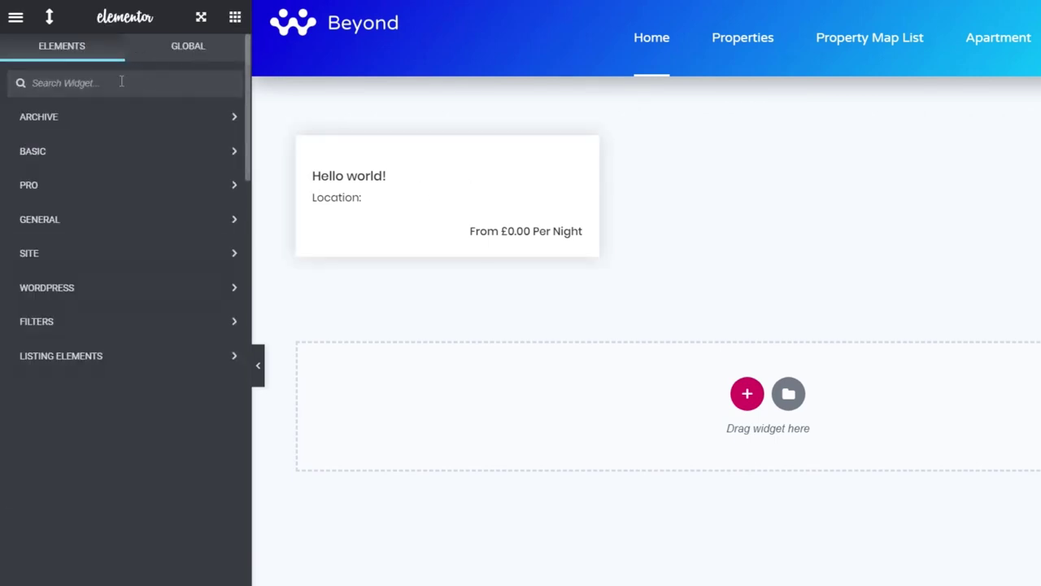
type("archi")
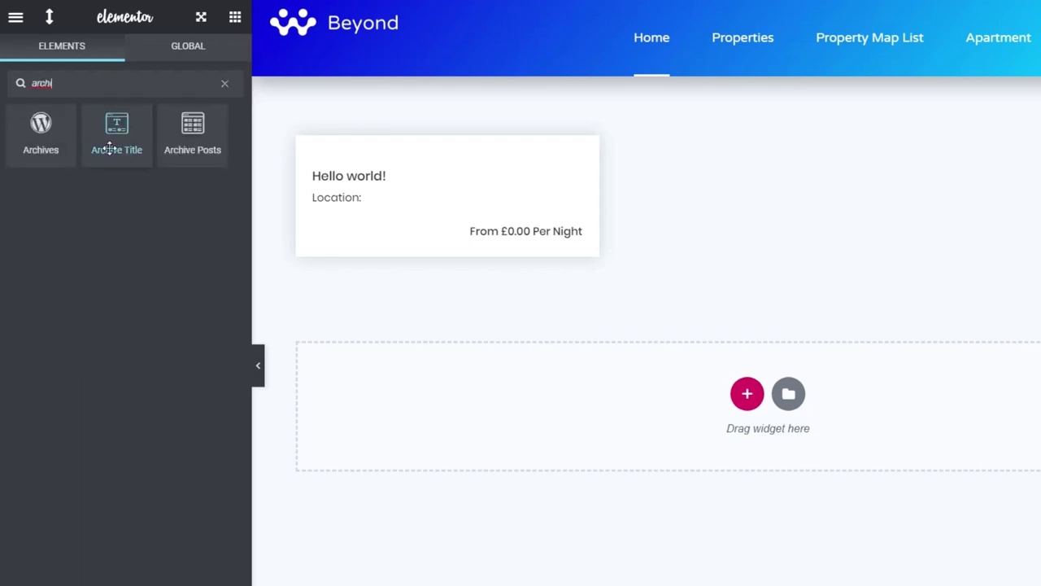
left_click_drag(110, 147, 383, 133)
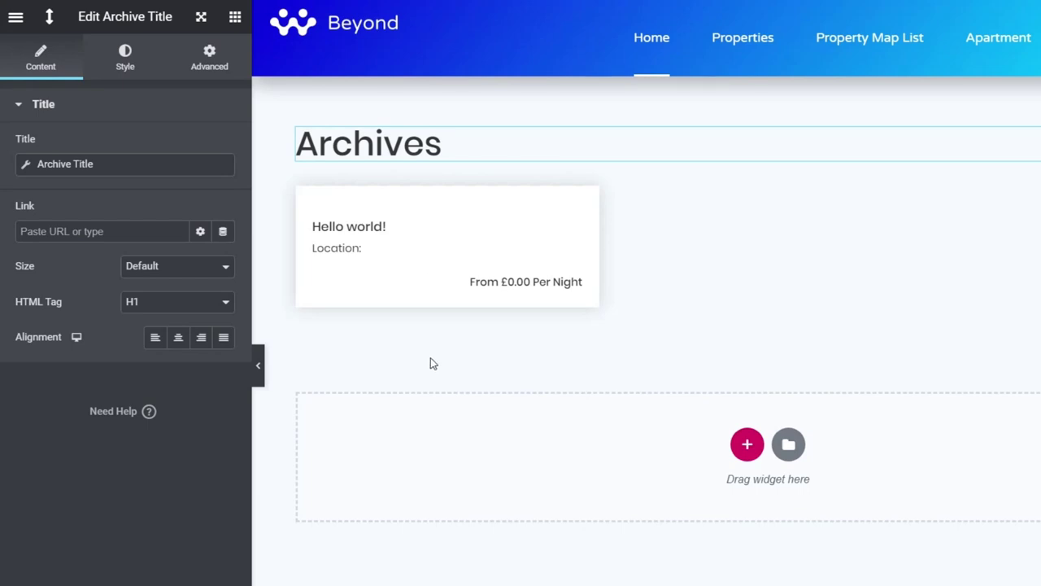
Add a Heading widget between the archive title and the listing grid, and set its HTML tag to H6.
left_click(235, 17)
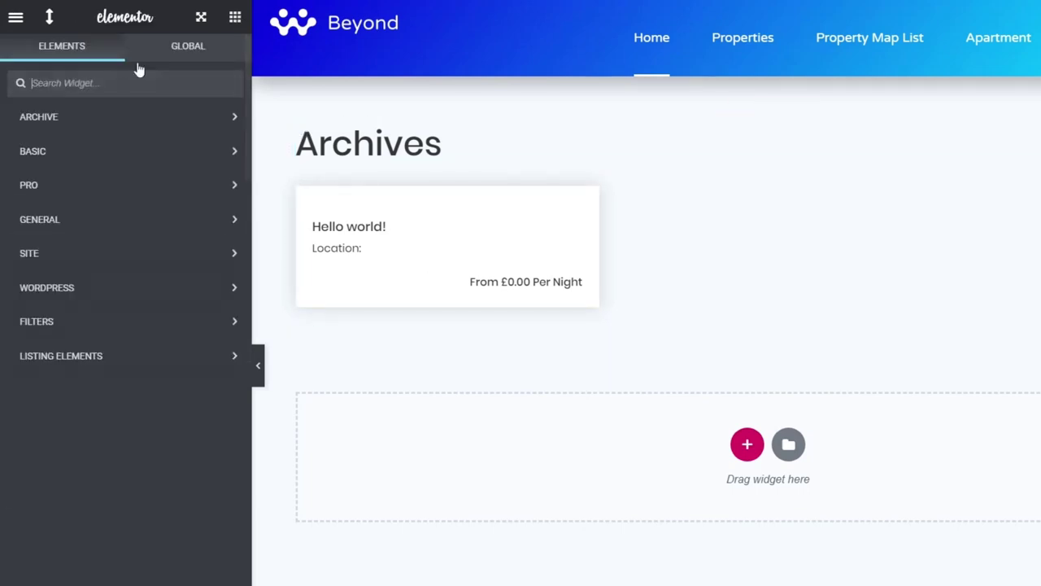
left_click(94, 154)
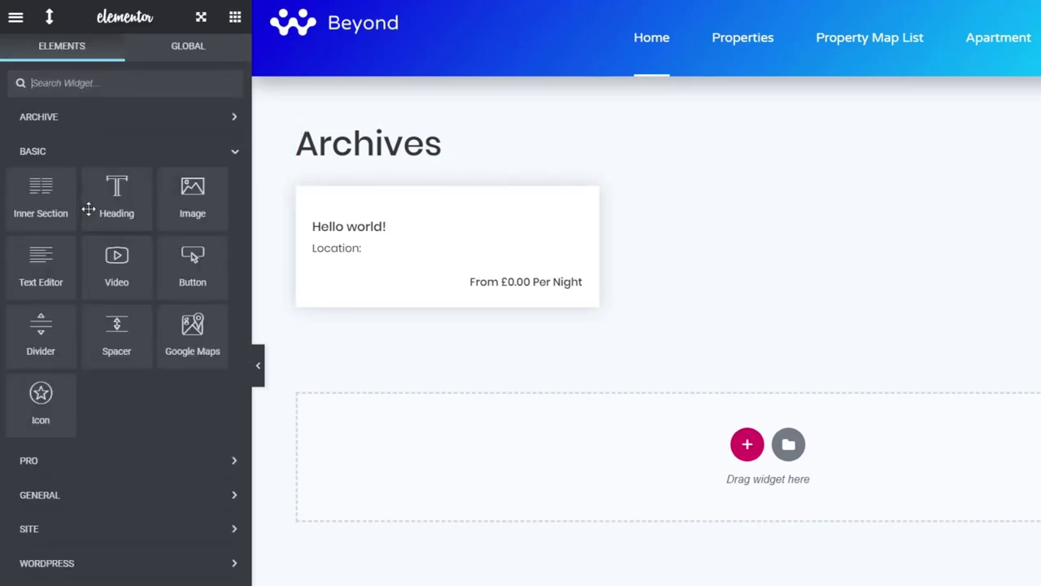
left_click_drag(120, 206, 383, 159)
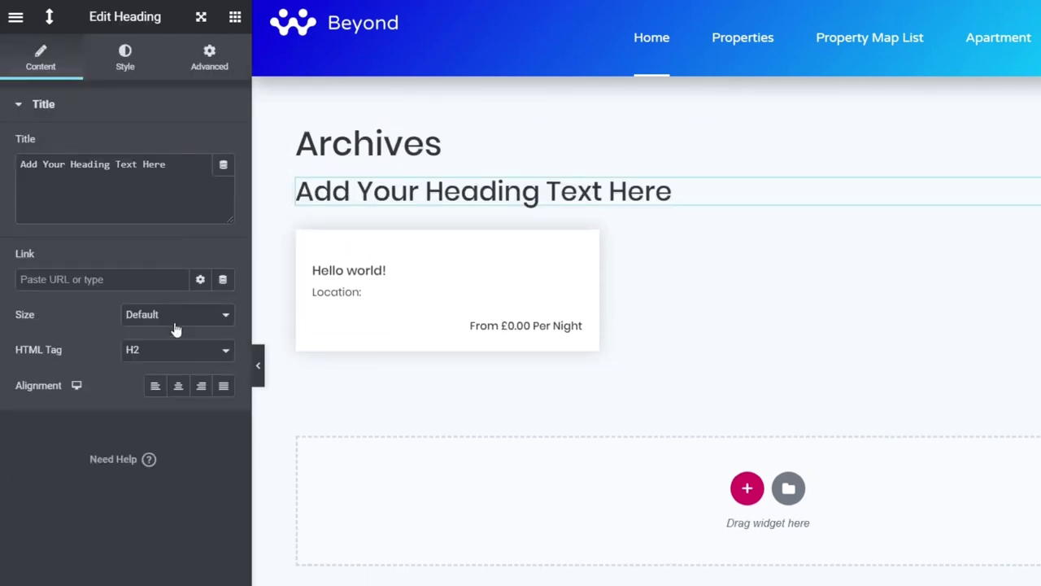
left_click(173, 350)
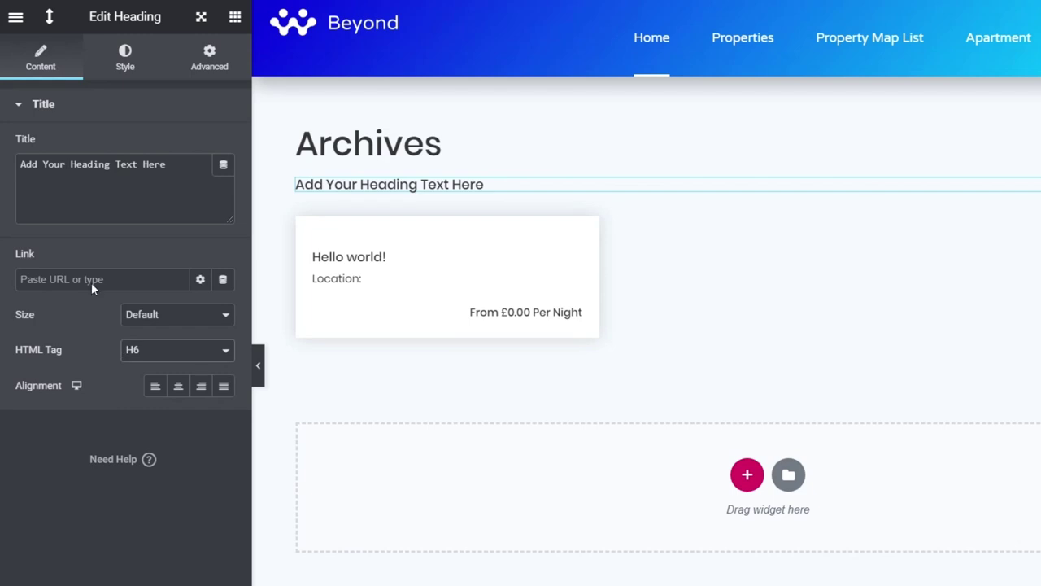
Set the new heading's title to JetEngine's Dynamic Function with Count as the function.
left_click(224, 171)
left_click_drag(227, 263, 237, 375)
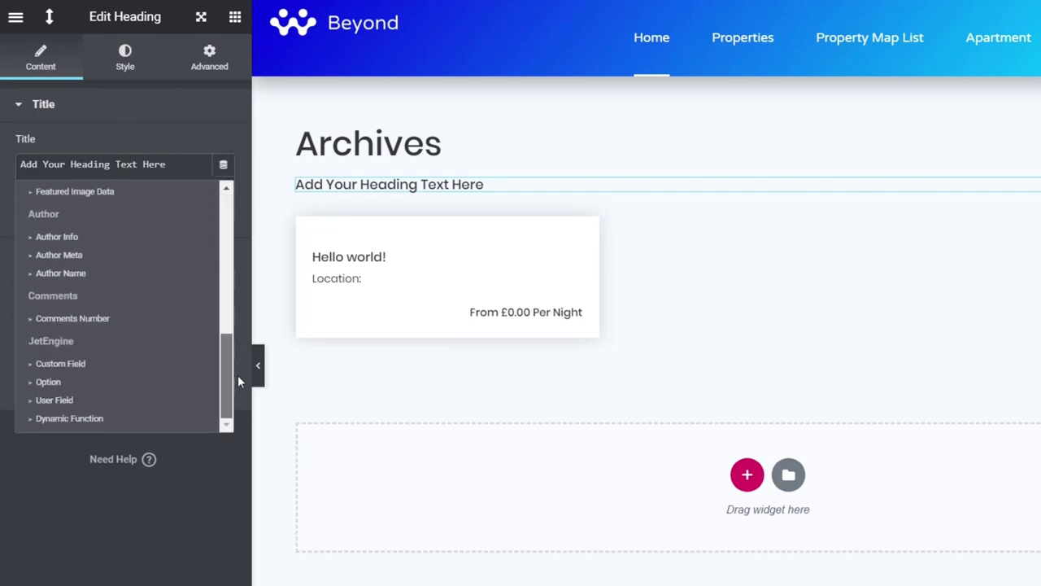
left_click(82, 418)
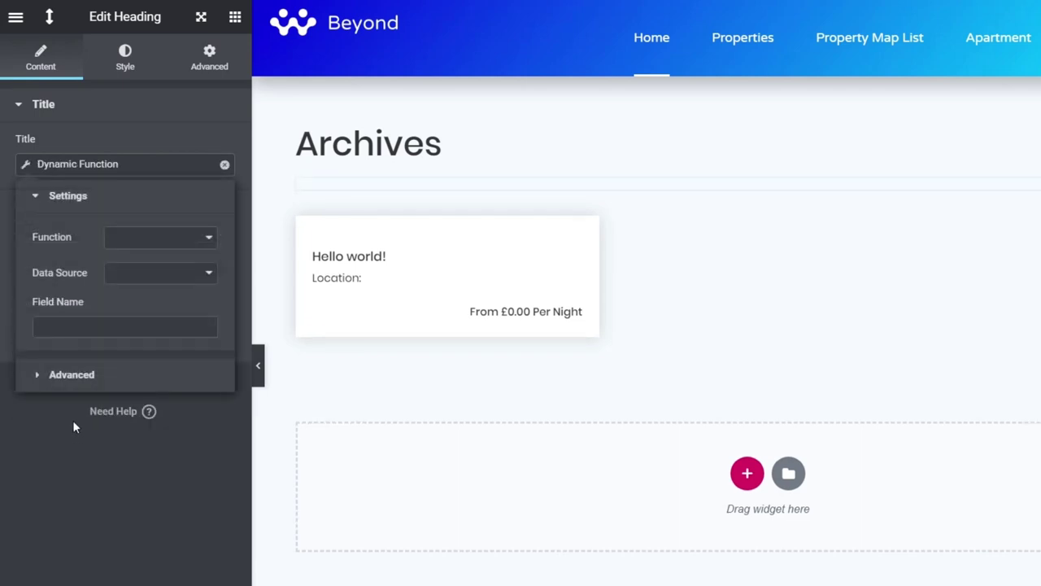
left_click(165, 246)
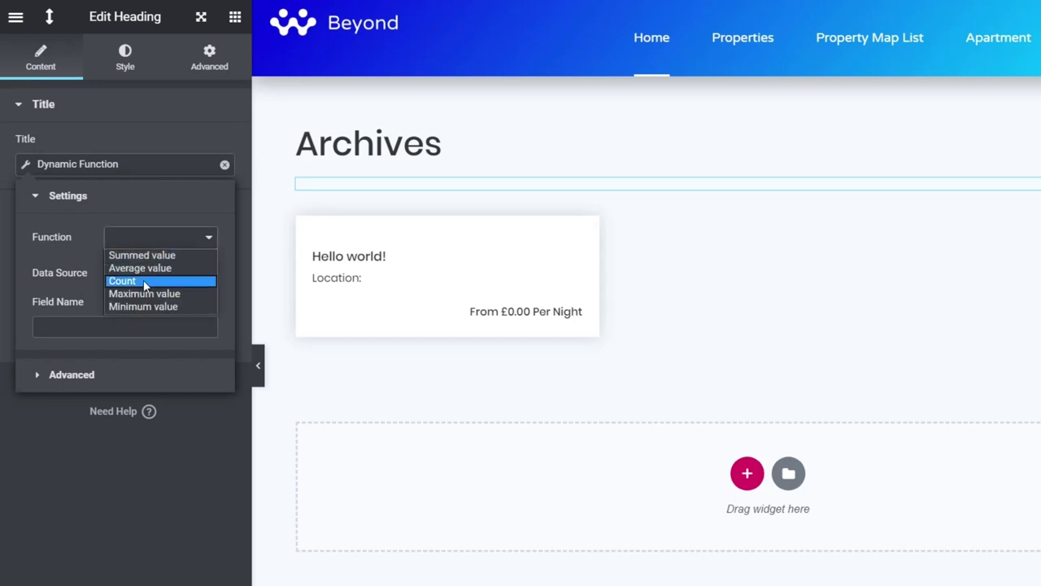
left_click(145, 282)
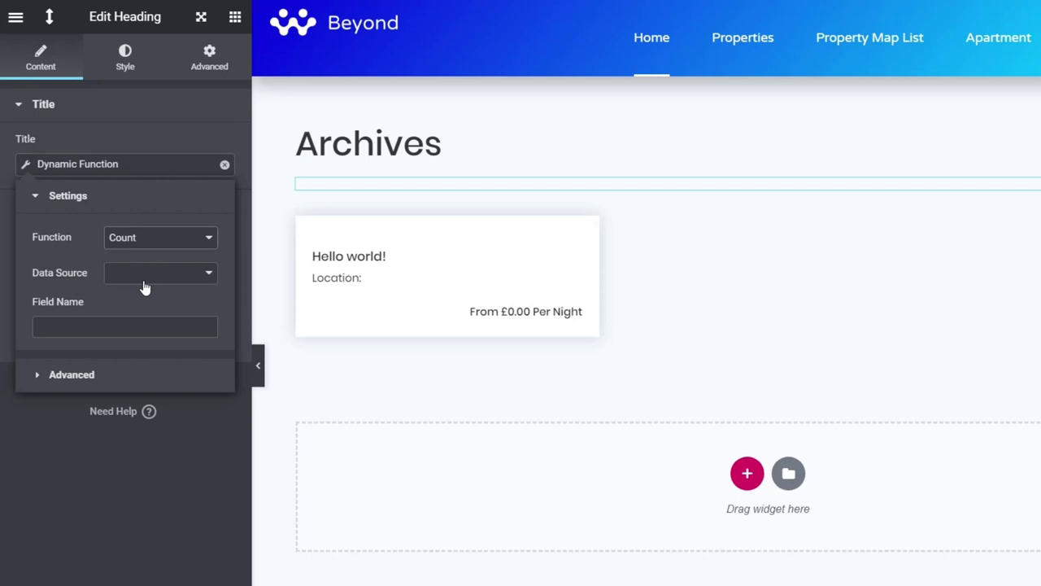
Set the dynamic function's data source to Post Meta and its field name to price-per-night.
left_click(154, 280)
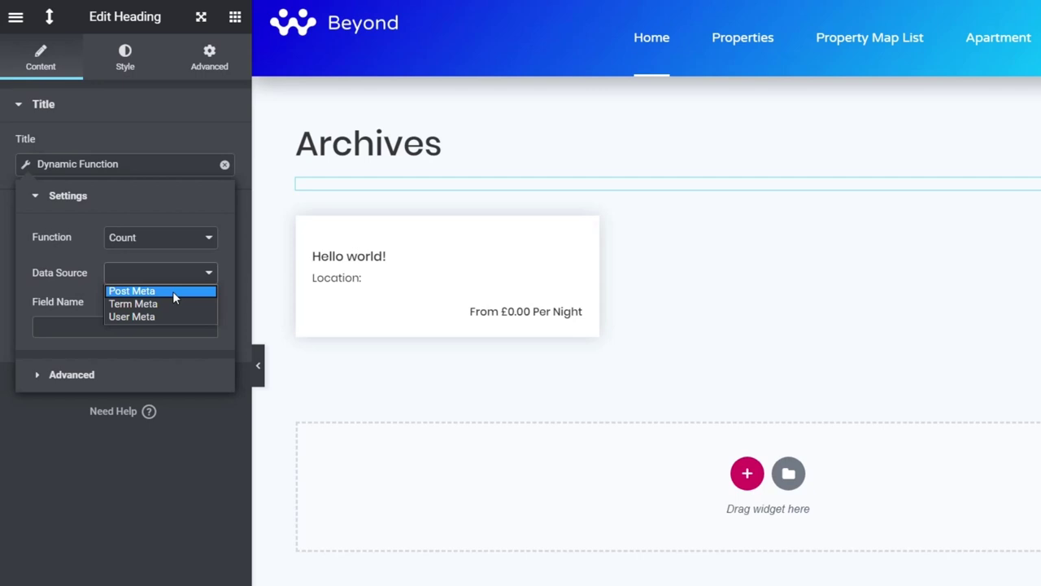
left_click(173, 291)
left_click(87, 328)
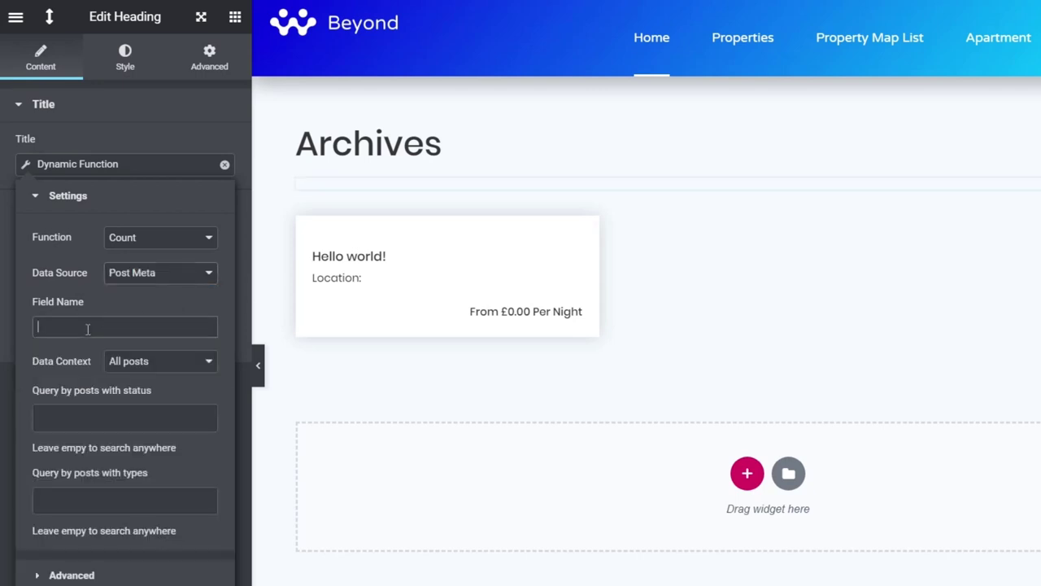
type("price-per-night")
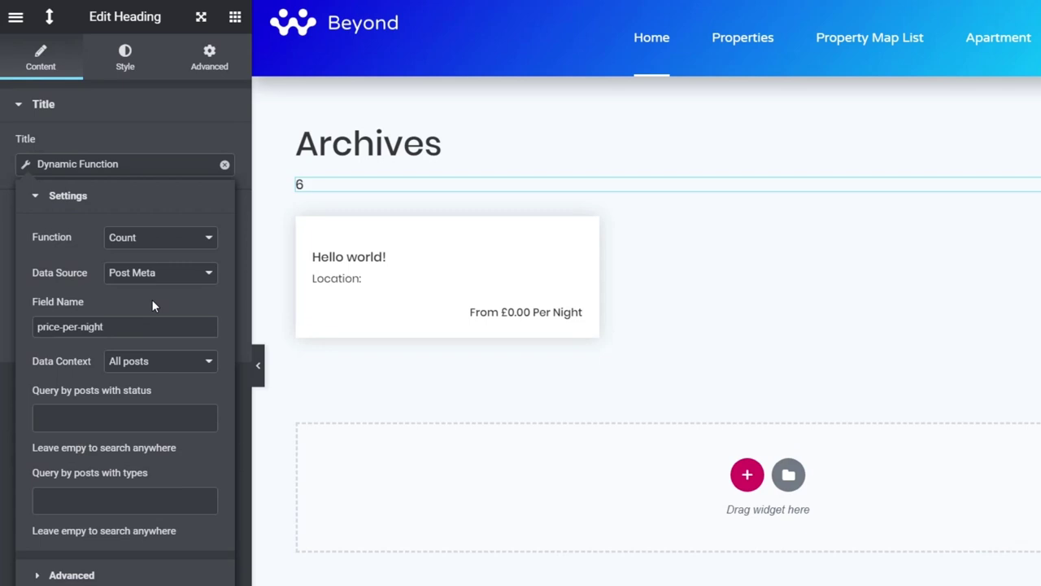
Copy the dynamic function's field name, clear it, and paste price-per-night back in.
left_click_drag(129, 326, 11, 325)
key("ctrl+c")
left_click(8, 325)
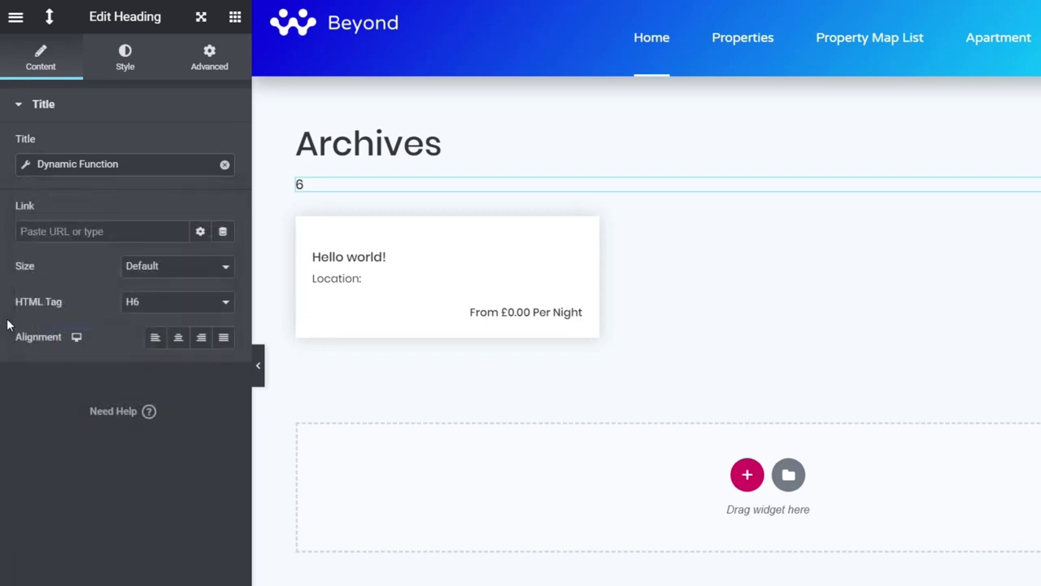
key("BackSpace")
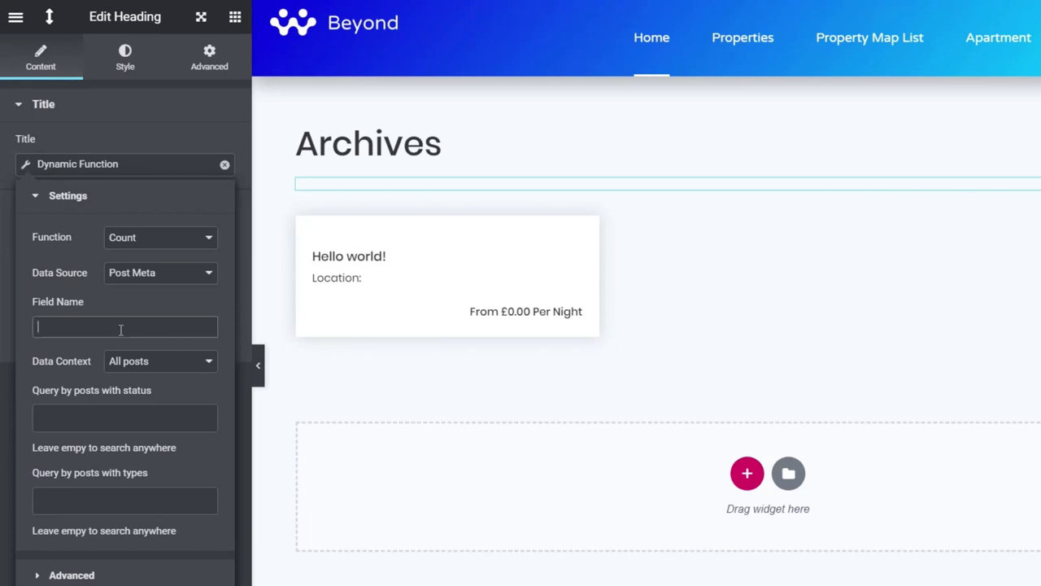
key("ctrl+v")
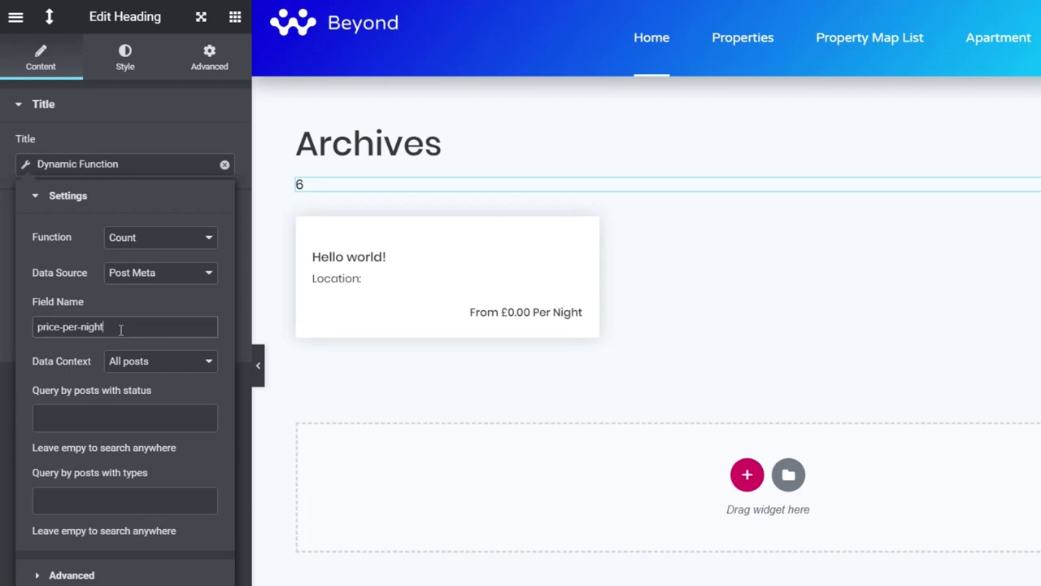
Set the data context to posts from the current term, using the Property Type taxonomy.
left_click(203, 368)
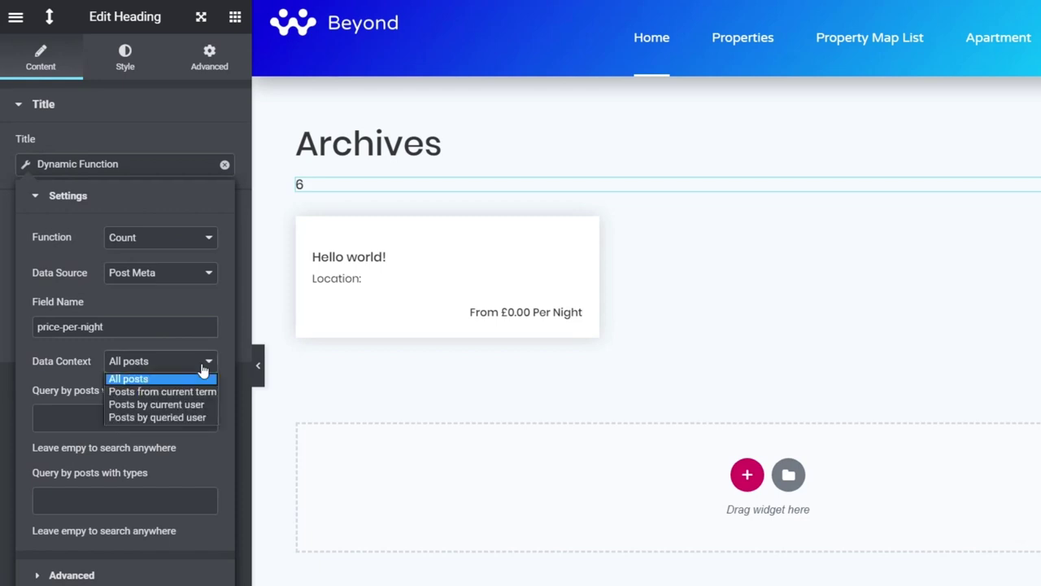
left_click(163, 392)
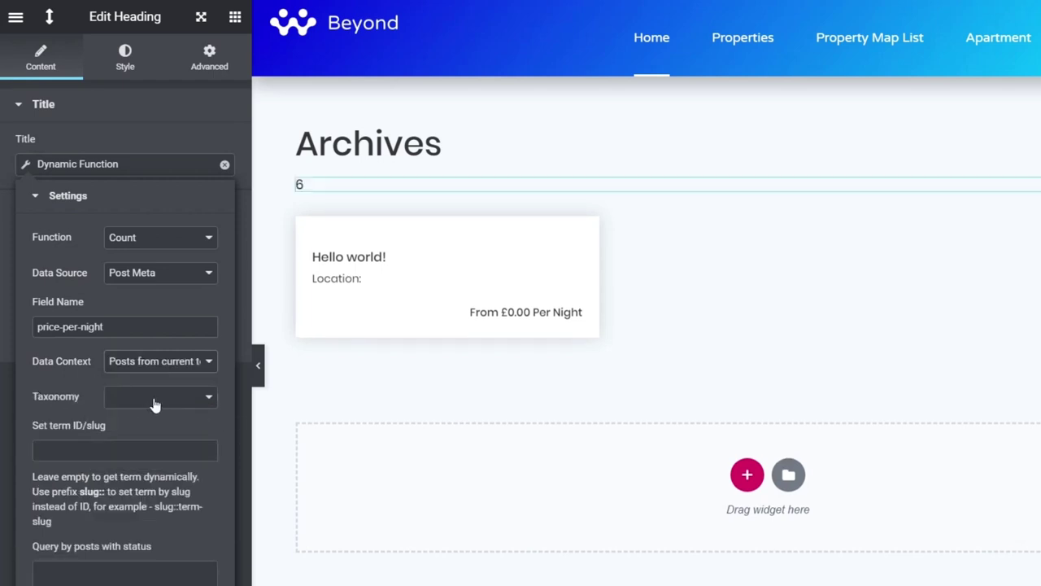
left_click(159, 399)
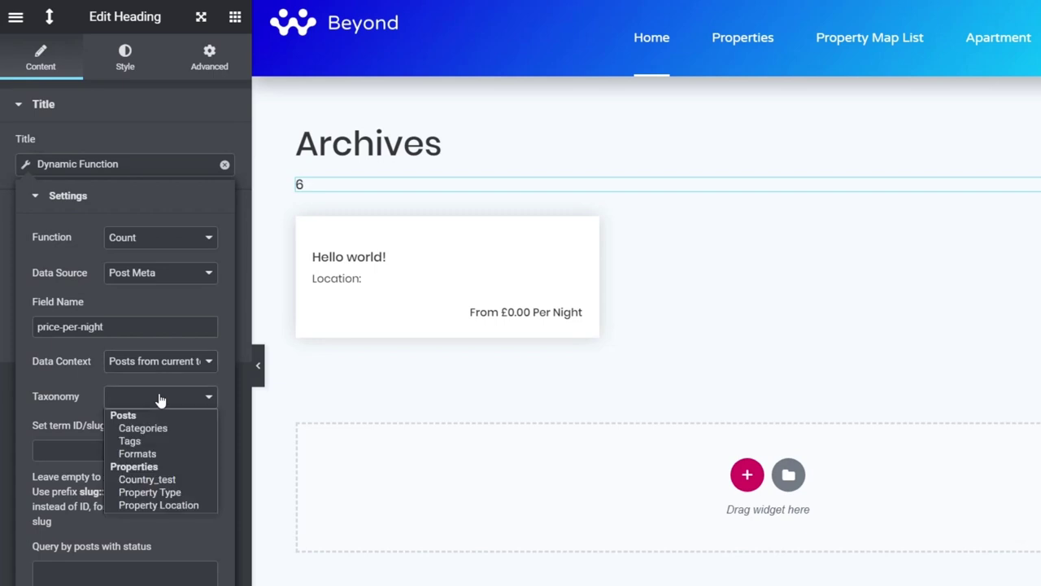
left_click(149, 493)
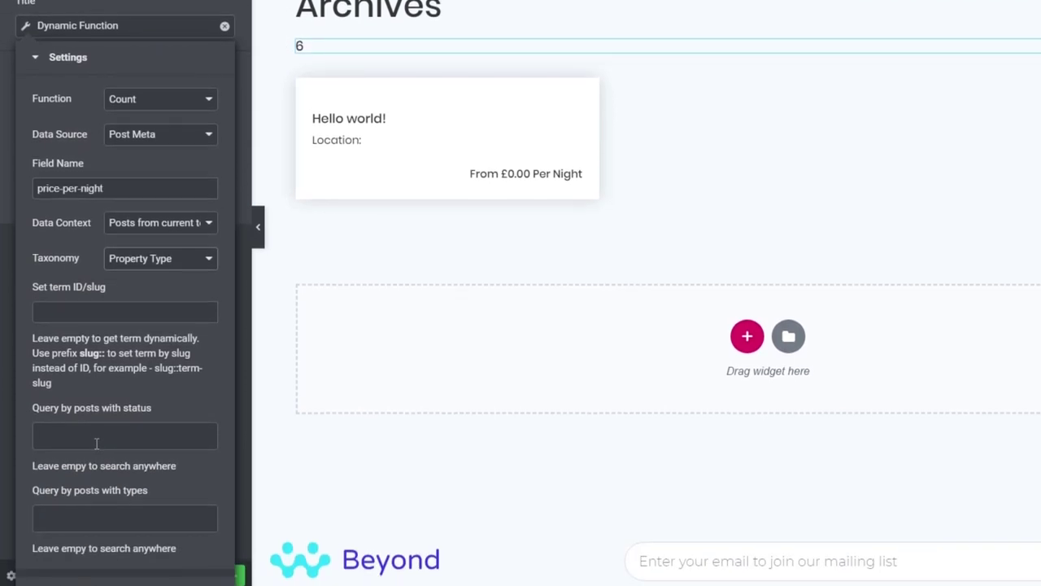
Restrict the dynamic function's query to posts with Publish status and the Properties post type.
left_click(96, 443)
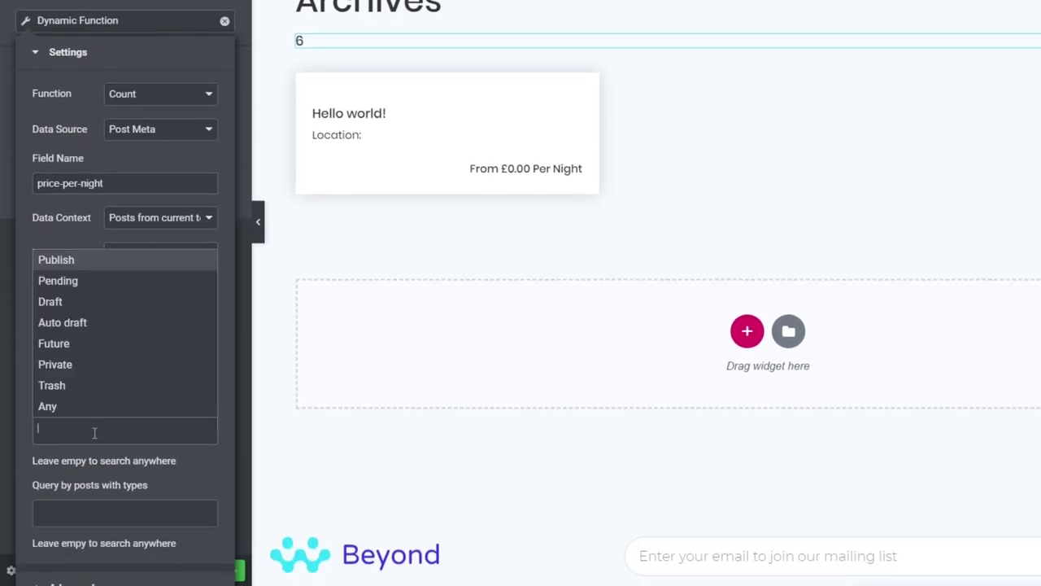
left_click(73, 260)
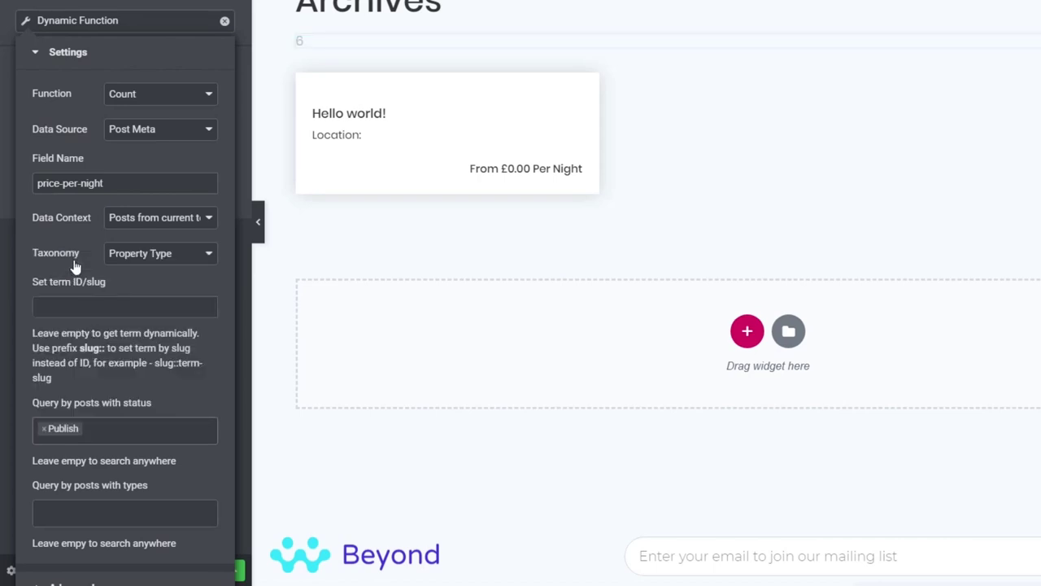
left_click(58, 516)
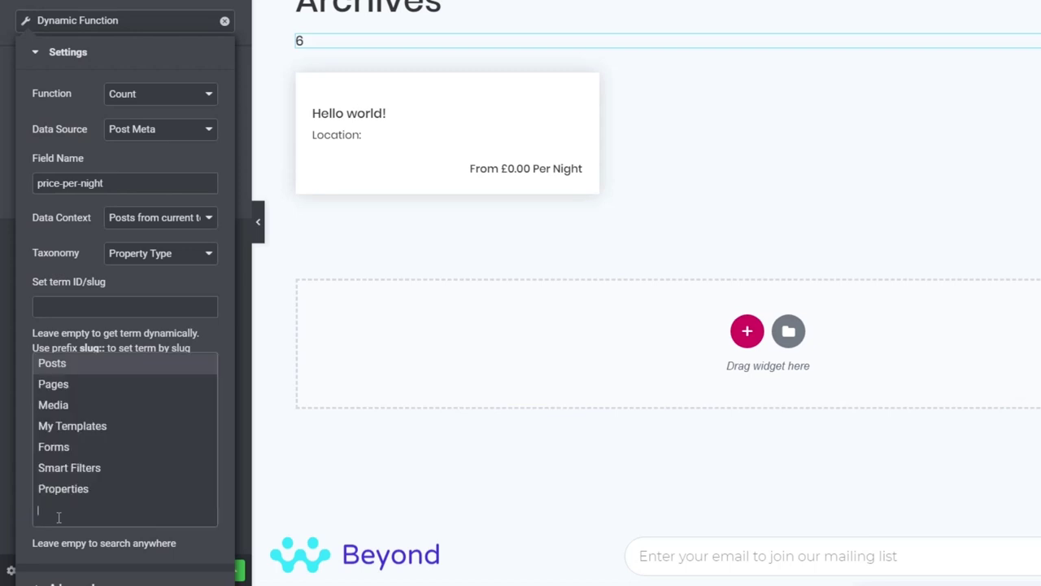
left_click(96, 490)
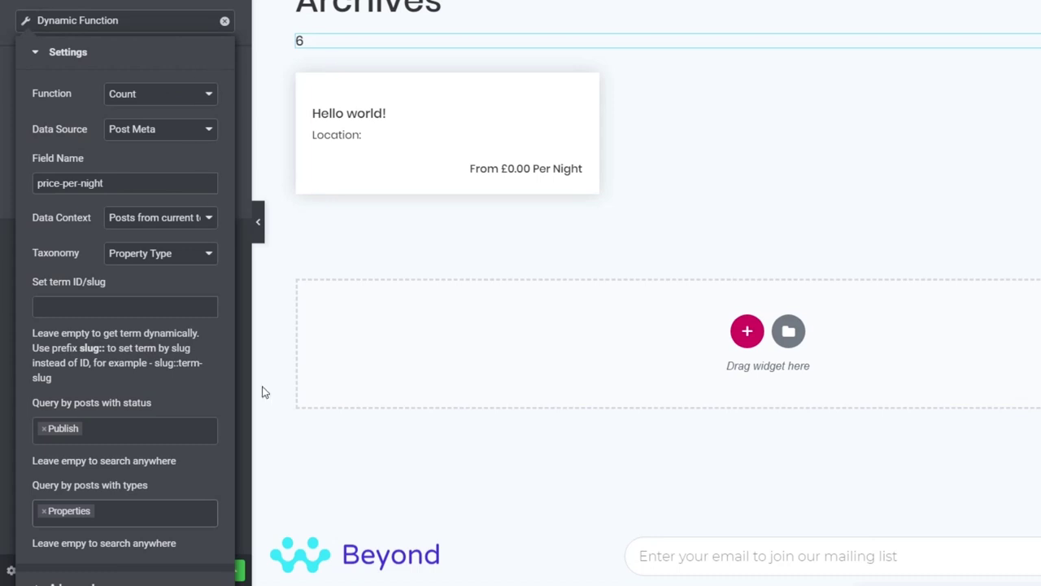
In the dynamic function's advanced options, set the text before the value to "Available properties: ".
scroll(655, 288, "down", 2)
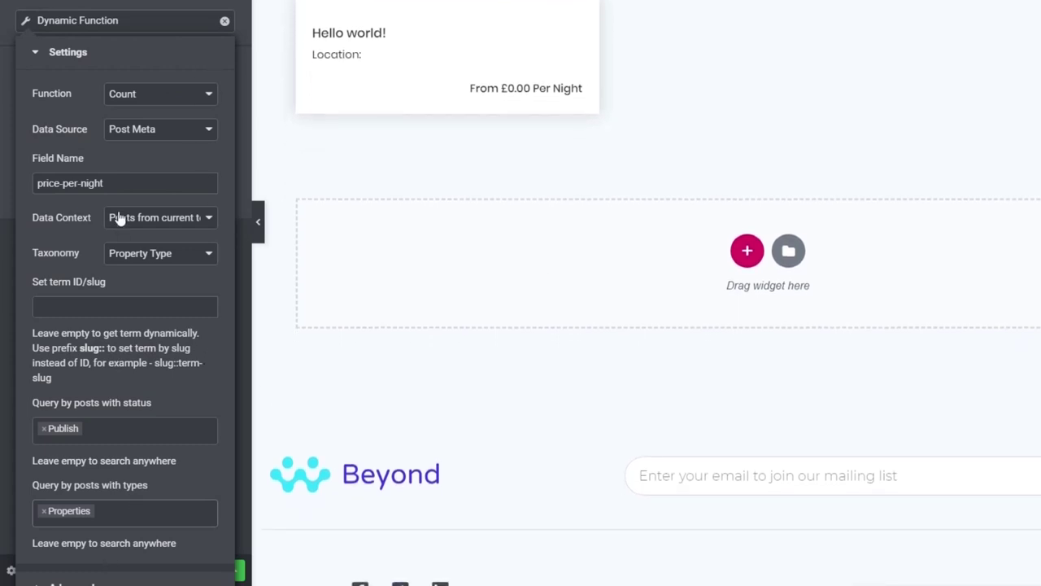
left_click(42, 55)
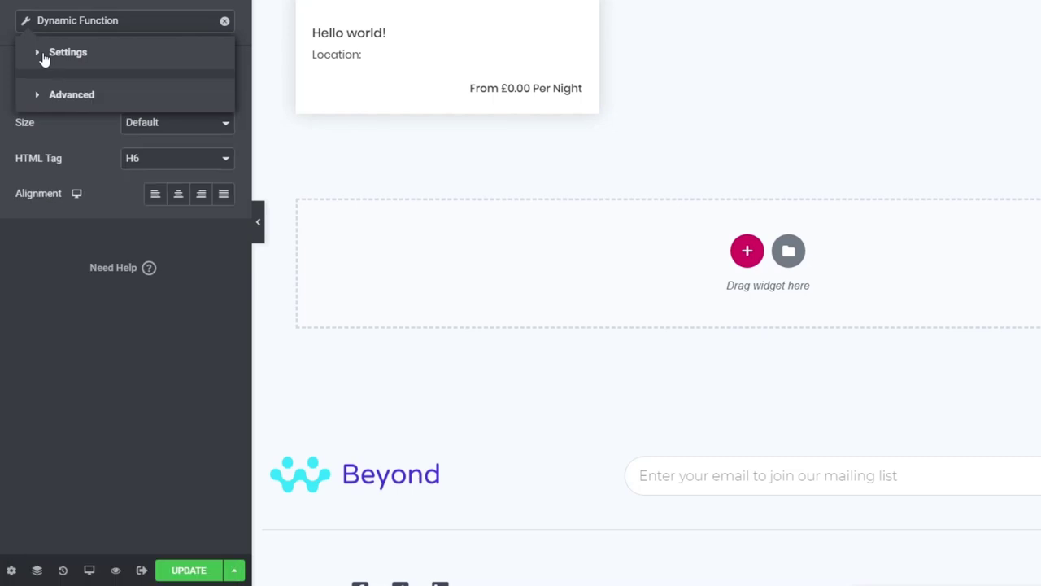
left_click(39, 97)
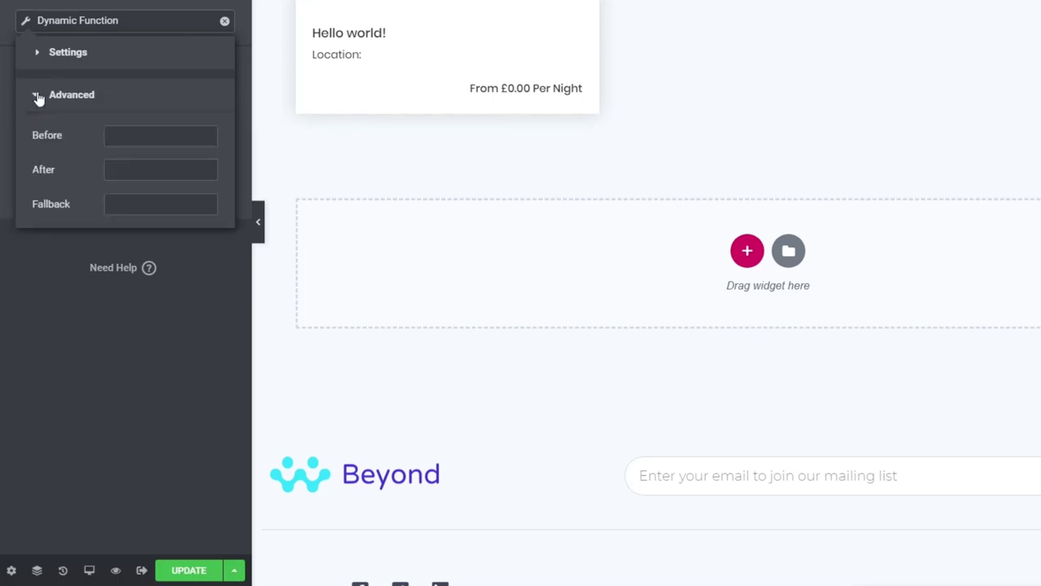
left_click(124, 138)
type("Available p")
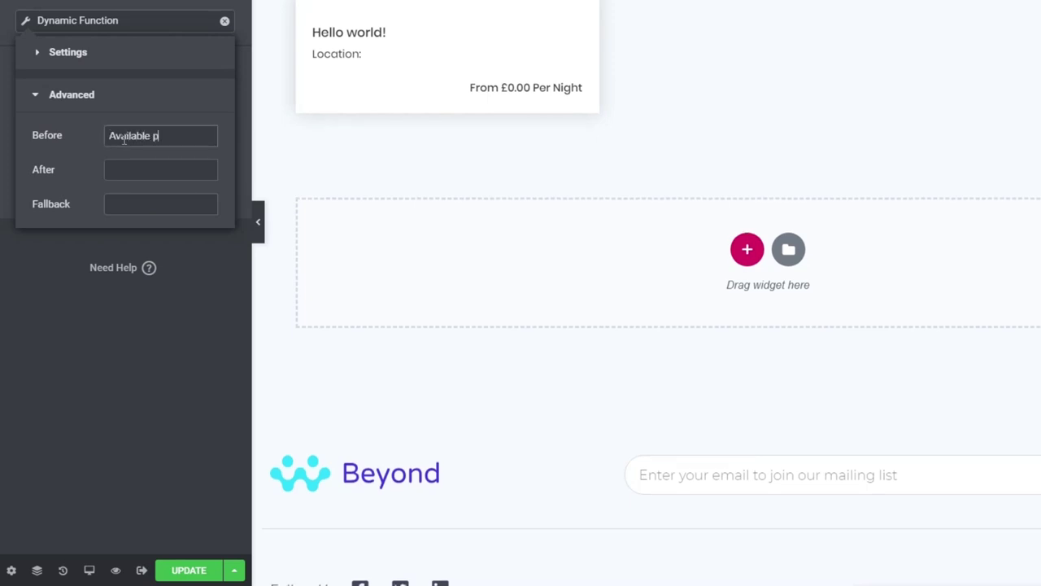
key("BackSpace")
type("properties")
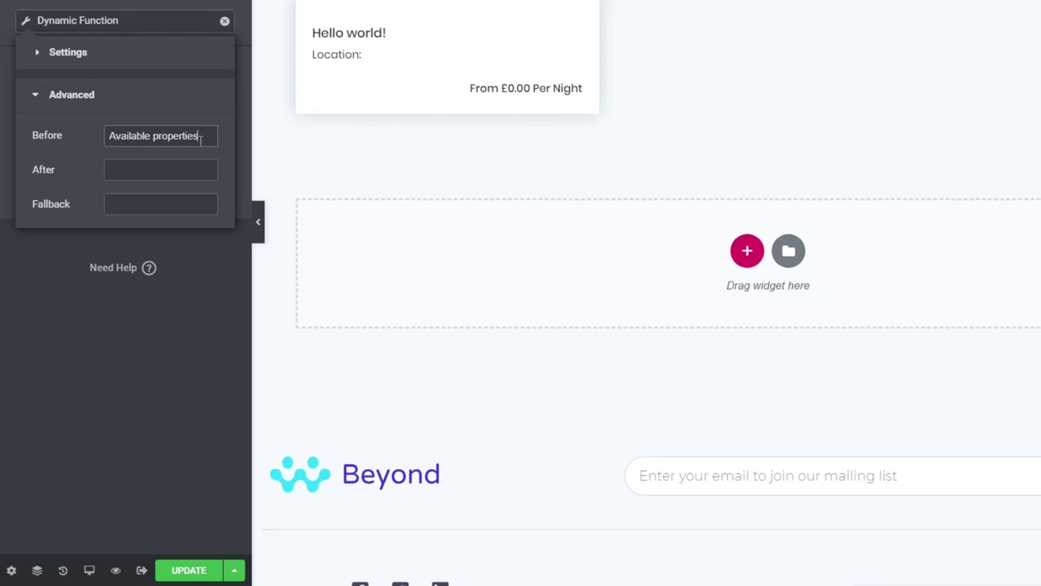
type(":")
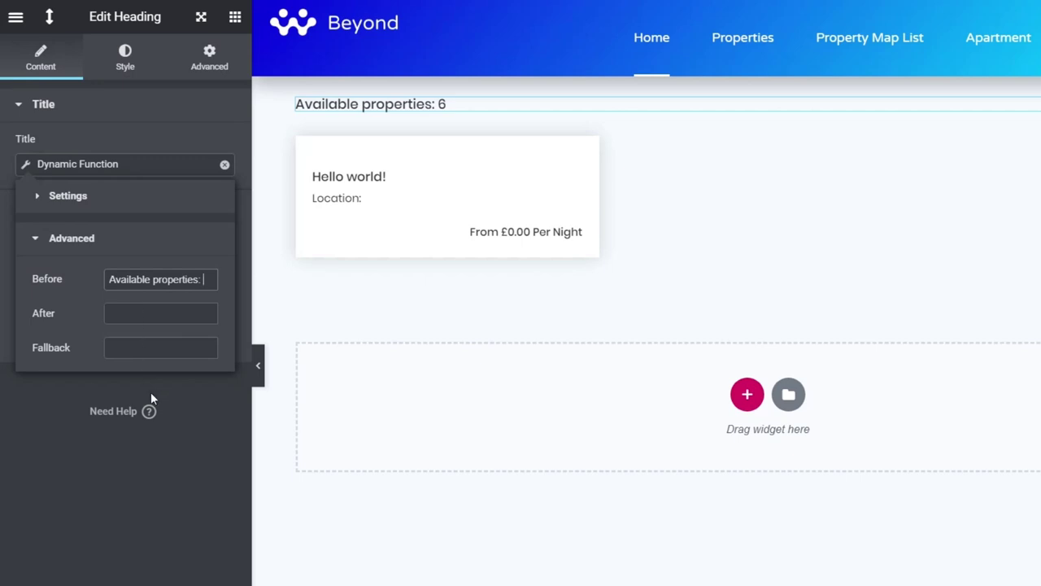
Set the dynamic function's fallback text to "No properties available!" and close its settings.
left_click(124, 351)
type("No proper")
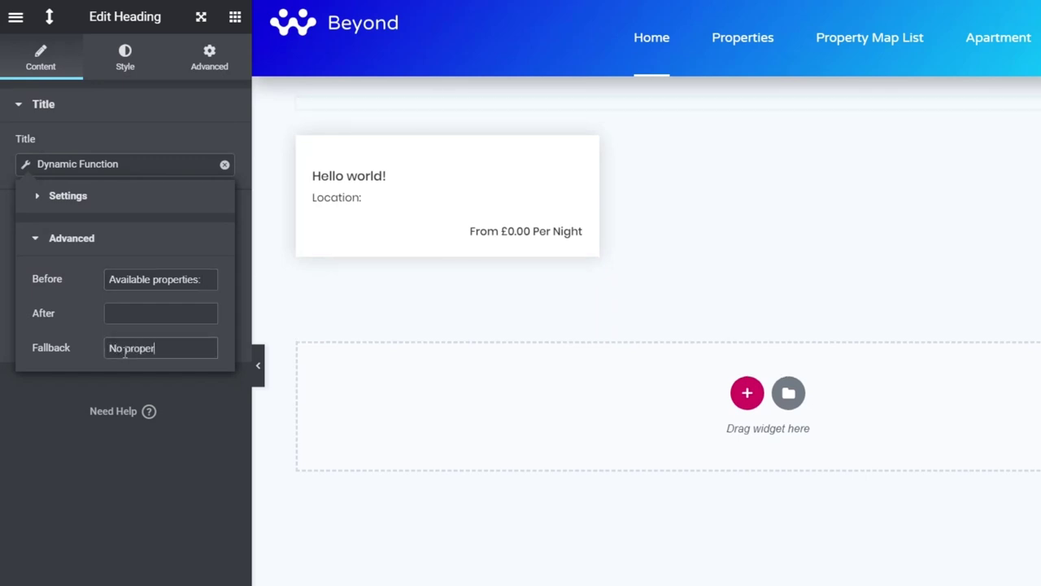
type("ties available")
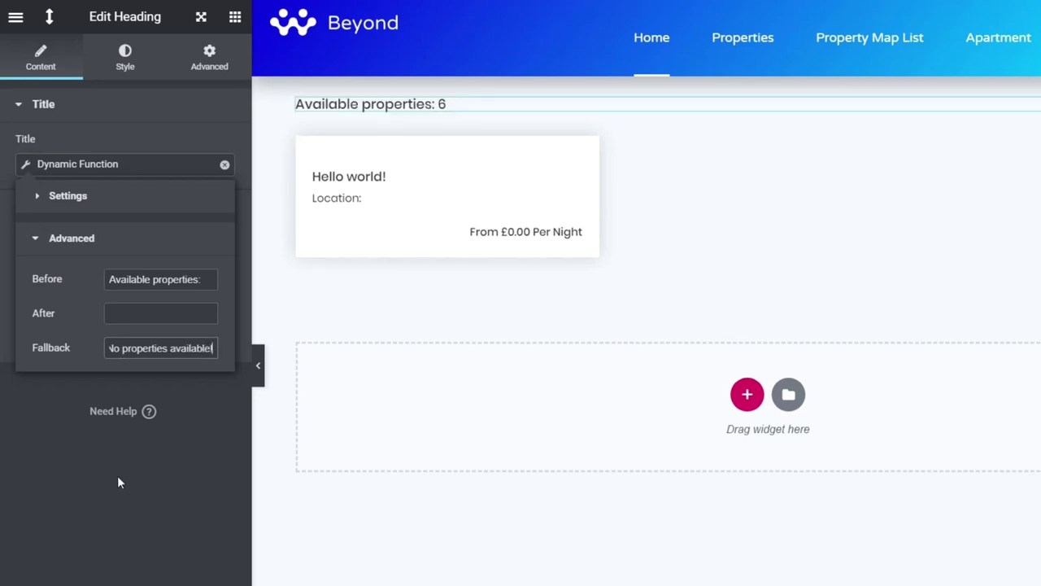
type("!")
left_click(135, 509)
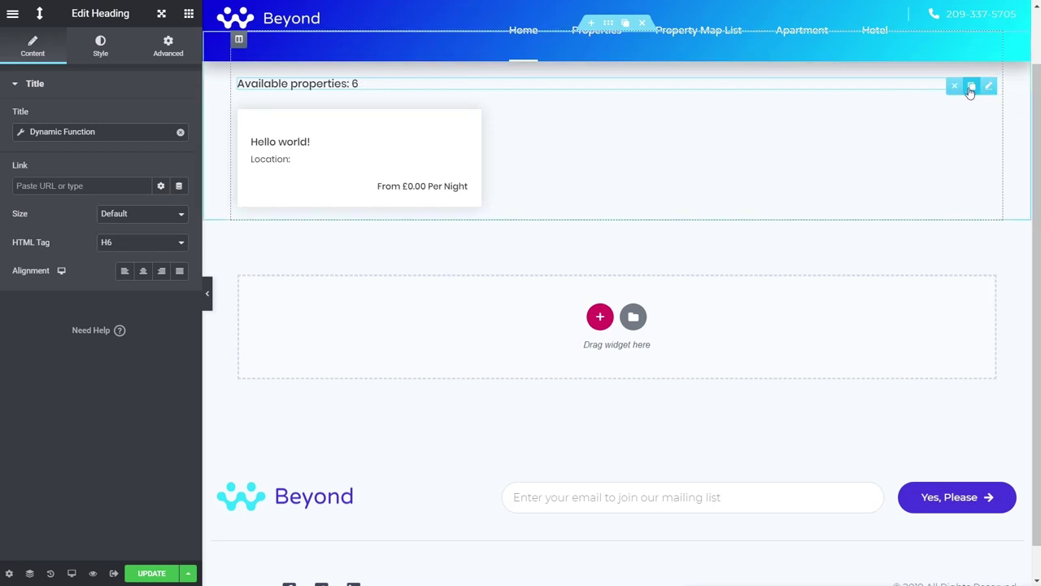
Duplicate the available-properties heading and set the copy's dynamic function to Minimum value.
left_click(971, 87)
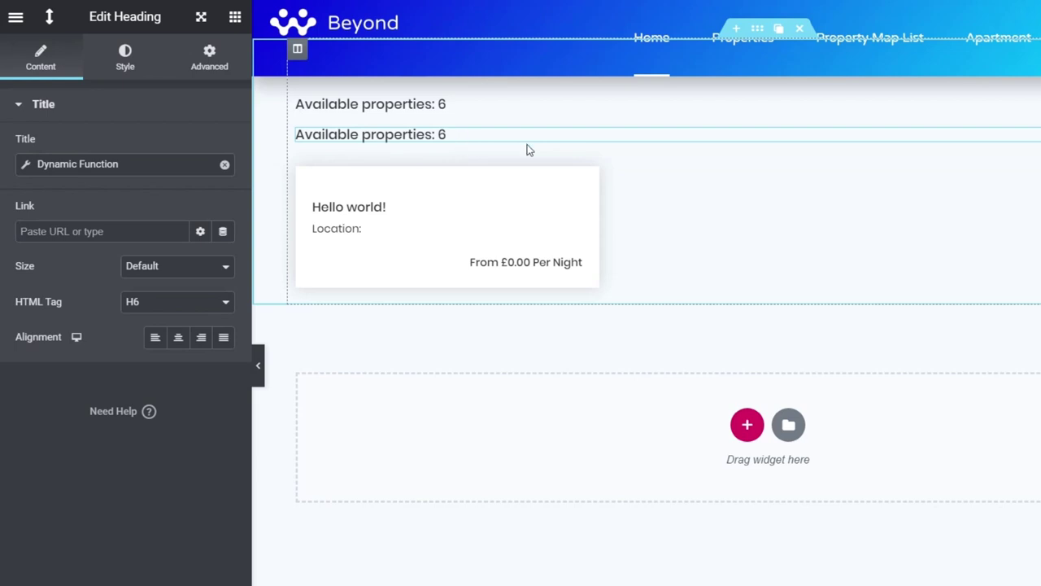
left_click(26, 165)
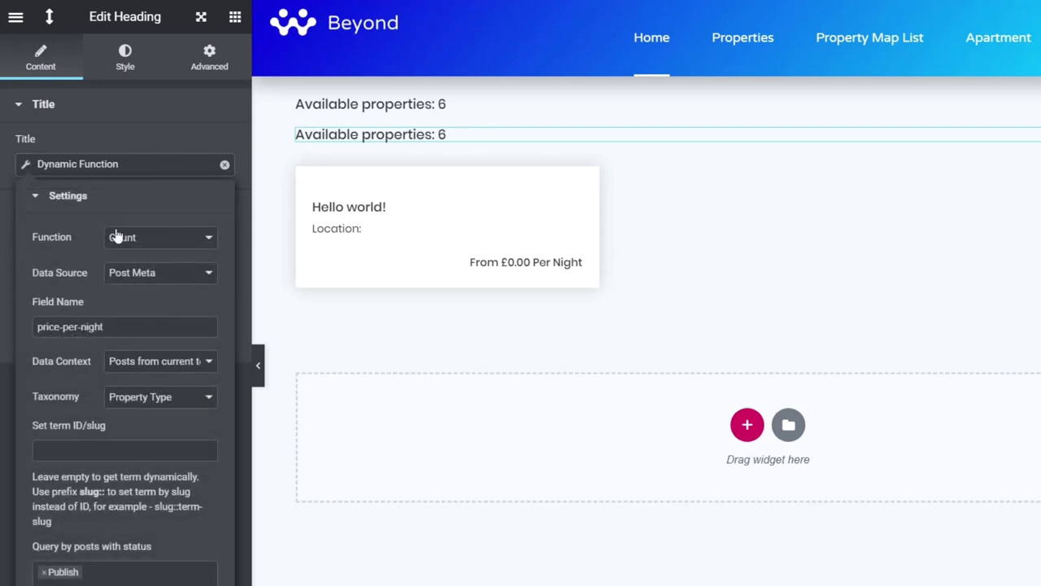
left_click(165, 242)
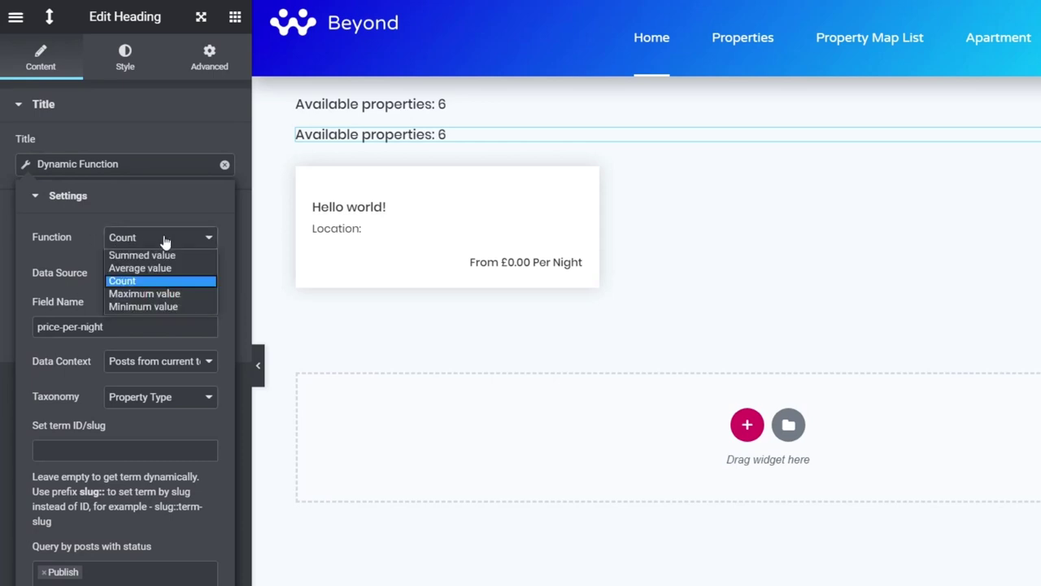
left_click(160, 307)
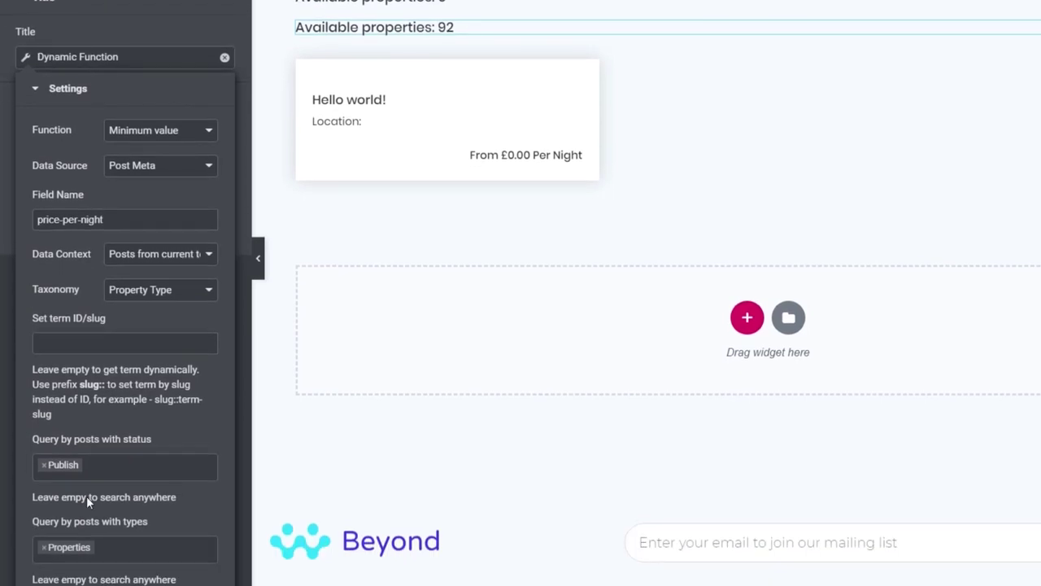
Set the duplicated heading's text before the value to "Starting at: £" and format its minimum price with two decimals.
left_click(40, 90)
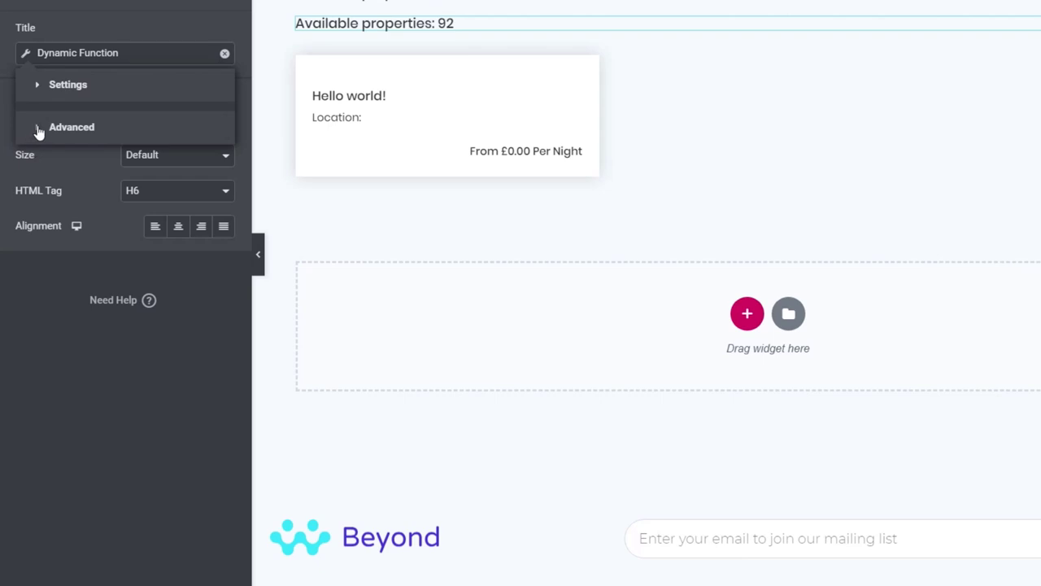
left_click(41, 130)
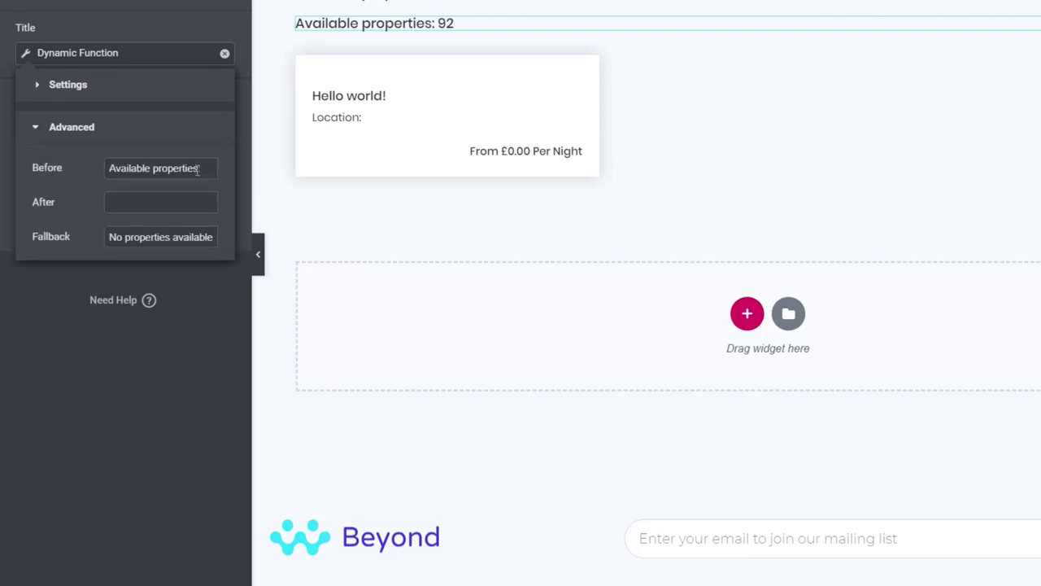
left_click_drag(197, 168, 106, 174)
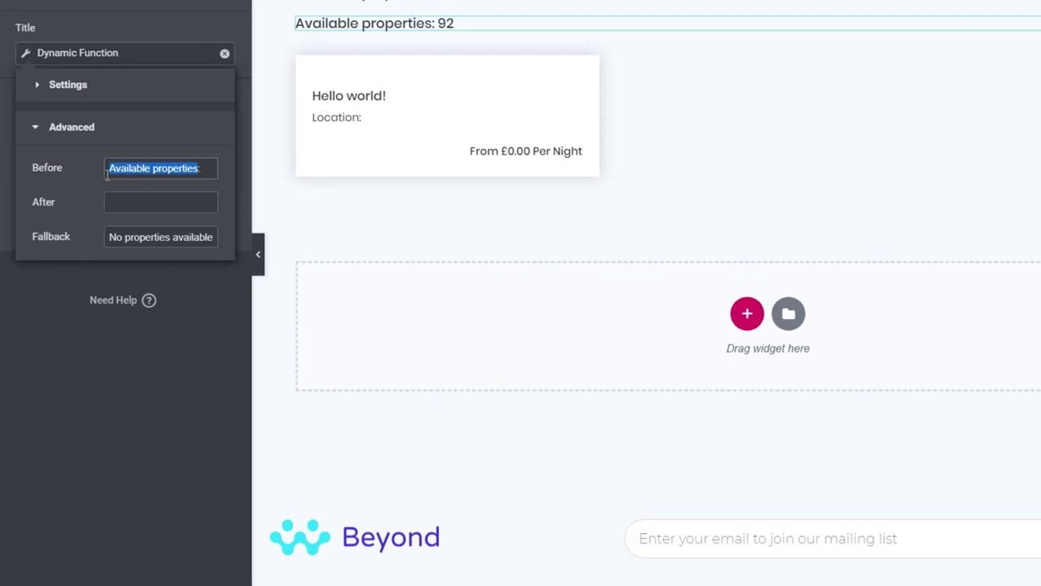
type("Starting at:")
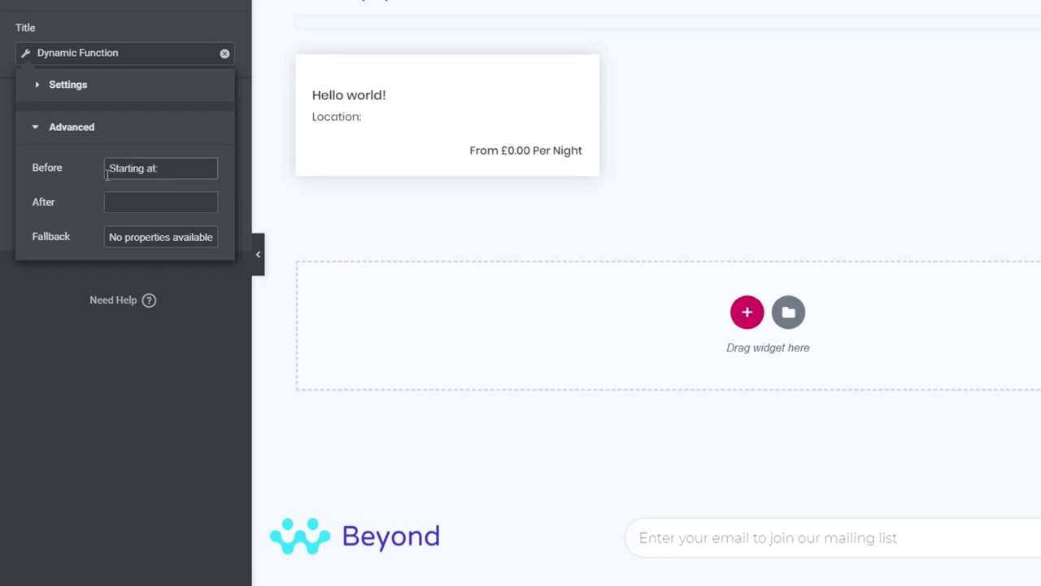
type(" £")
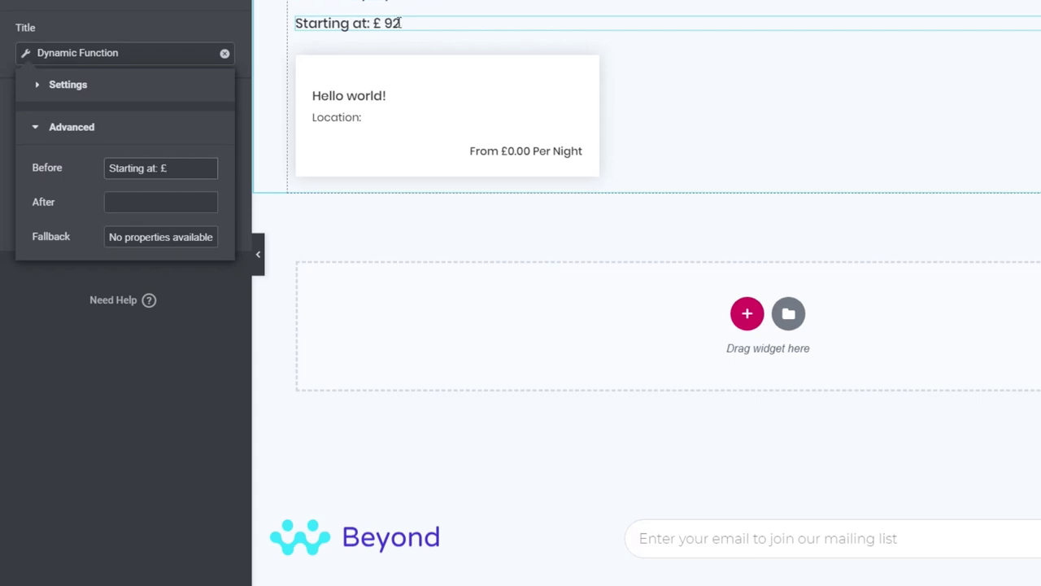
key("BackSpace")
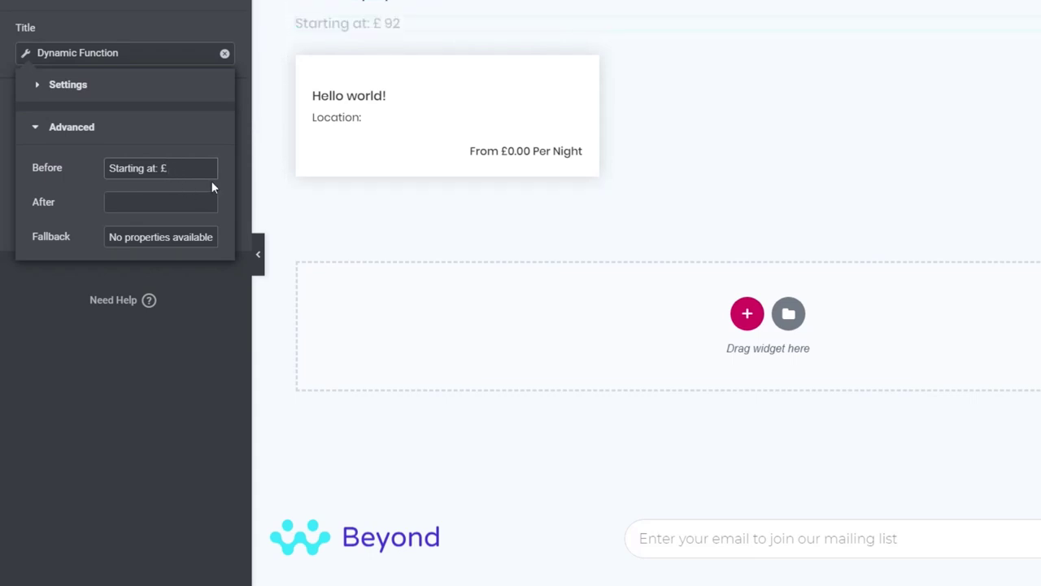
left_click(69, 85)
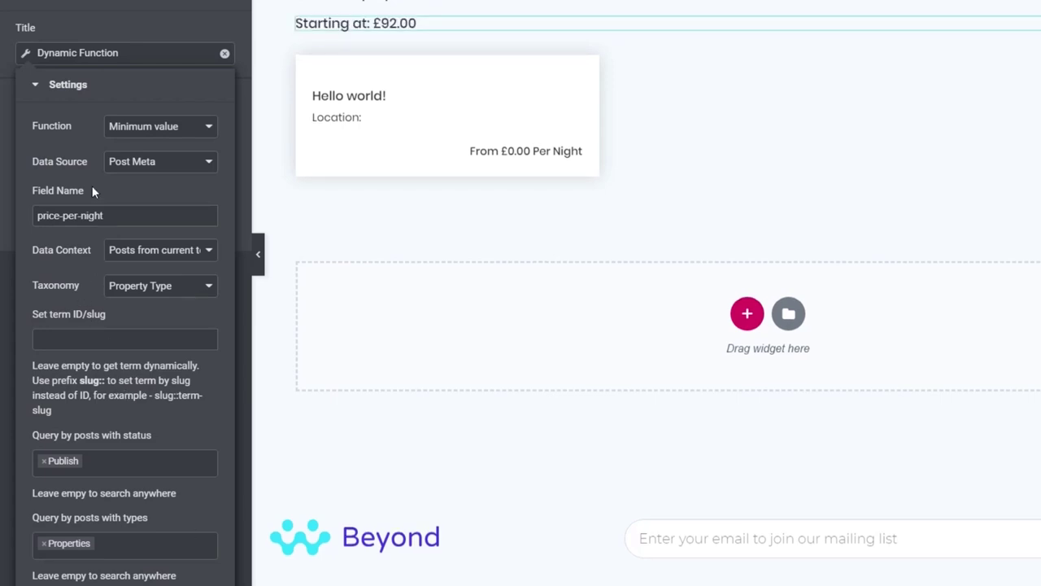
left_click(50, 86)
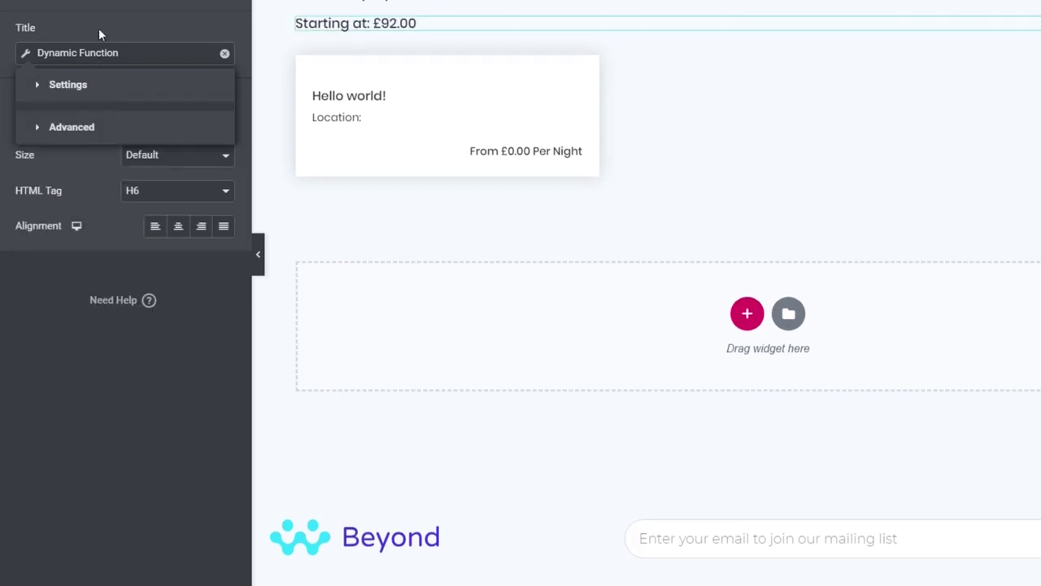
Set the width of the available-properties heading to Inline (auto) in its positioning options.
left_click(133, 490)
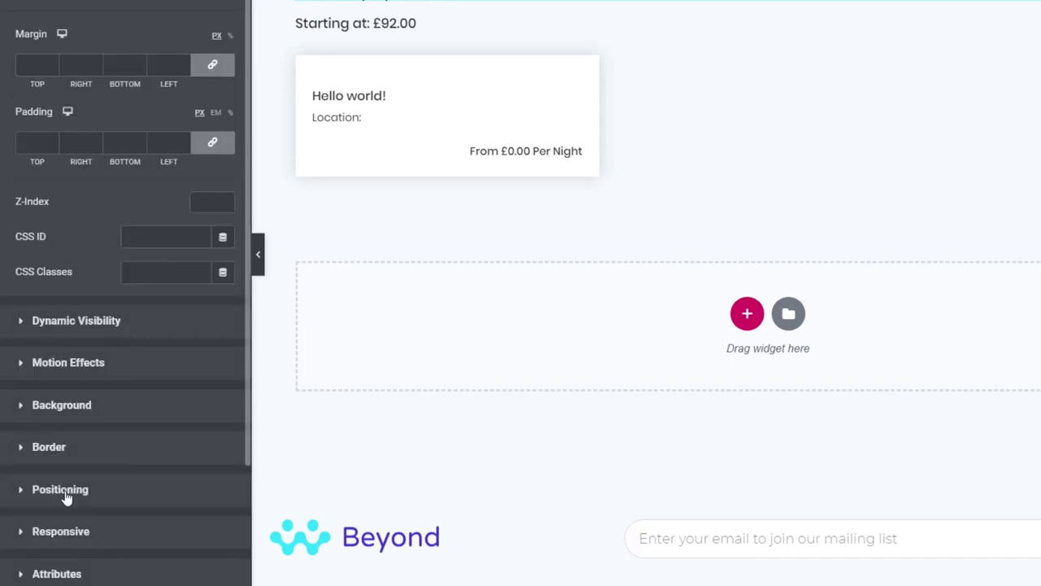
left_click(65, 490)
left_click(157, 247)
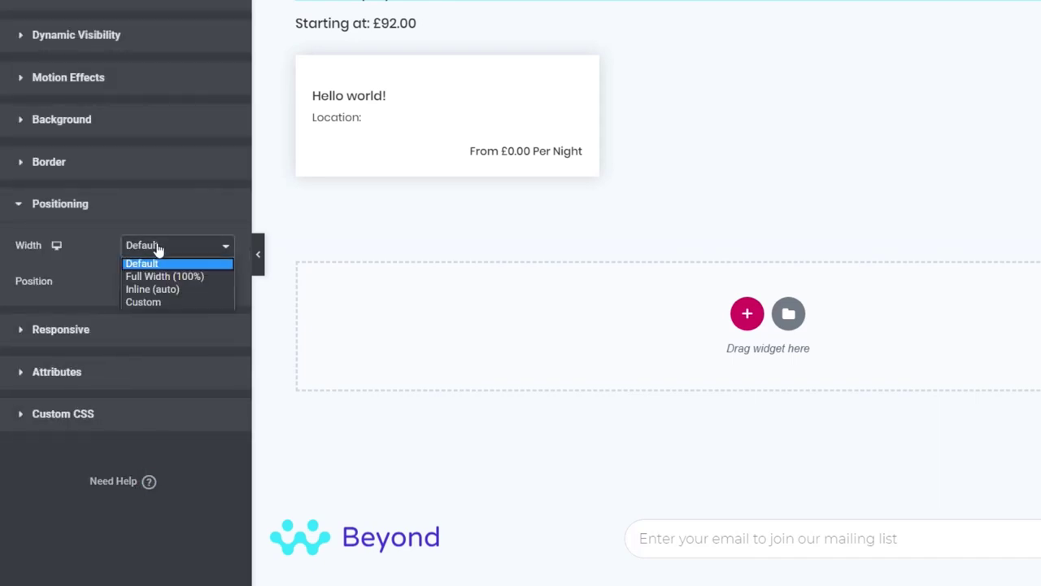
left_click(161, 290)
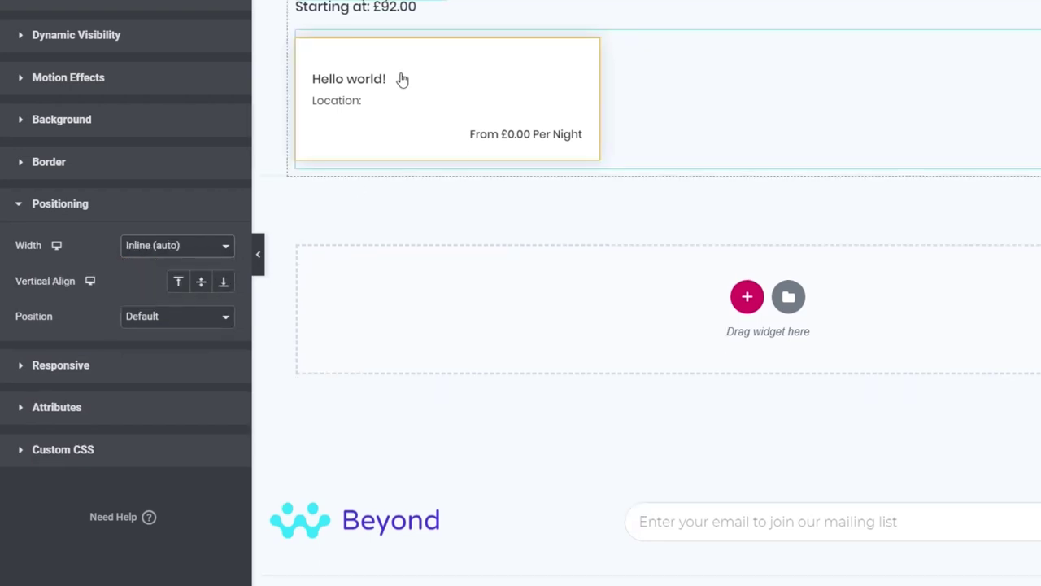
Set the "Starting at" heading's width to Inline (auto) so it sits beside the available-properties heading.
left_click(422, 12)
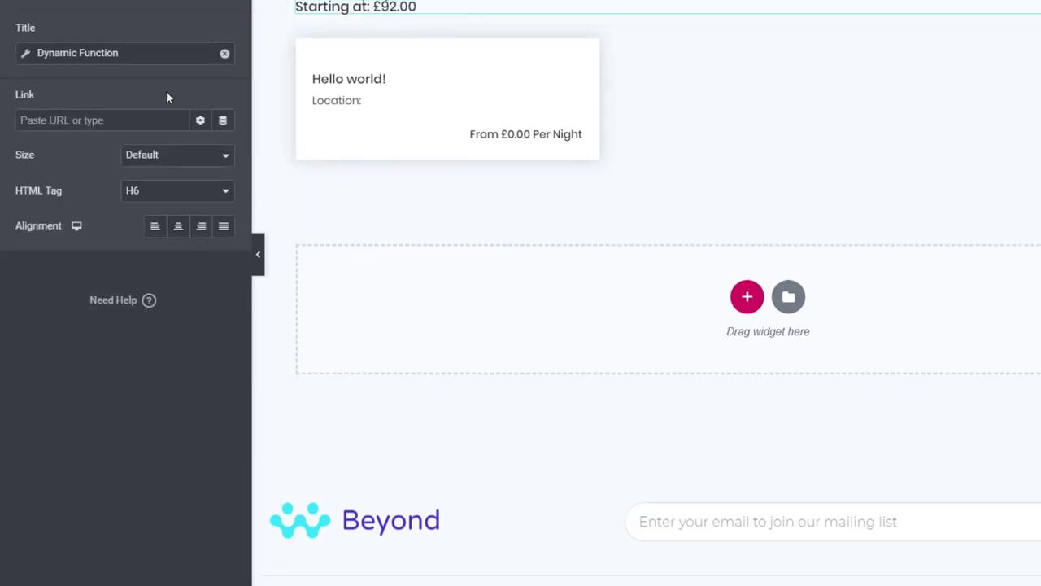
left_click(153, 12)
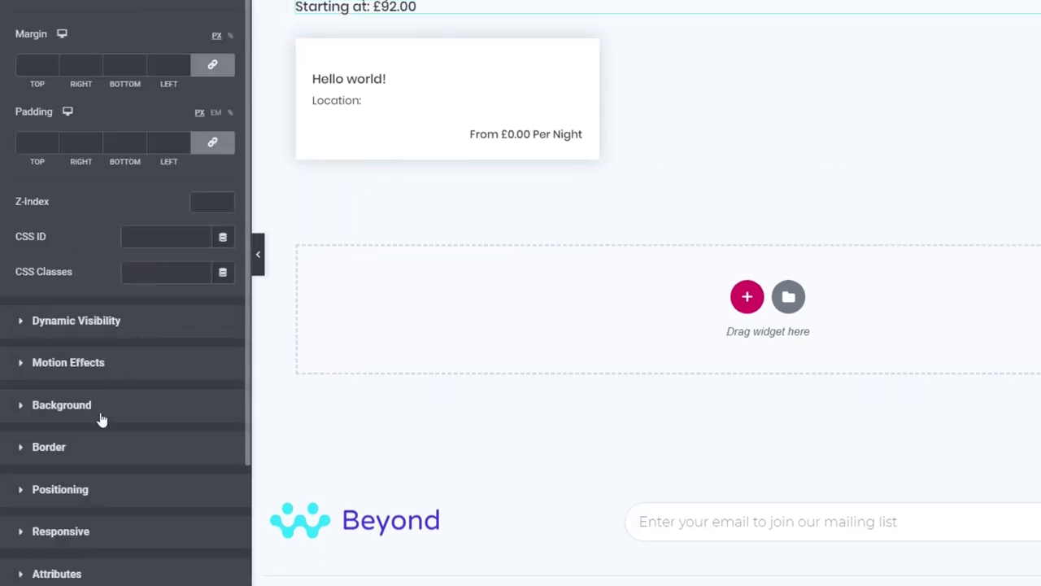
left_click(70, 489)
left_click(175, 244)
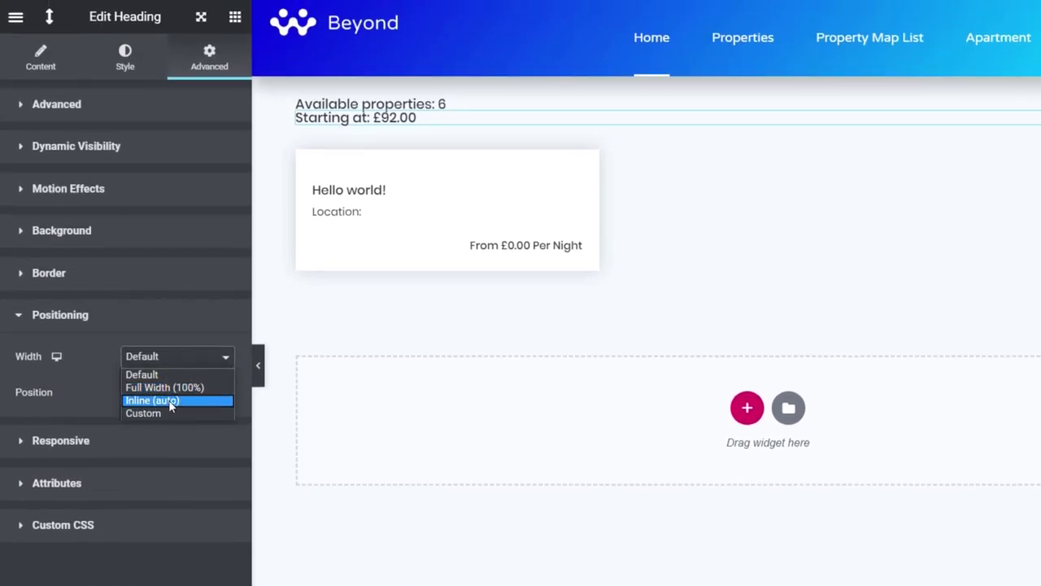
left_click(167, 391)
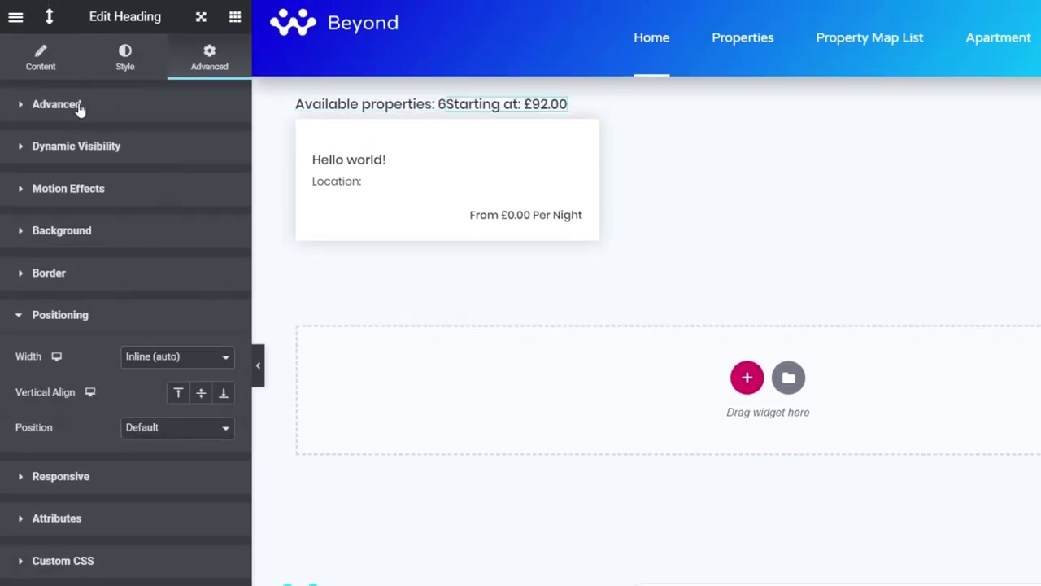
Unlink the "Starting at" heading's padding values and set the left padding to 10 px and the bottom padding to 20 px.
left_click(41, 105)
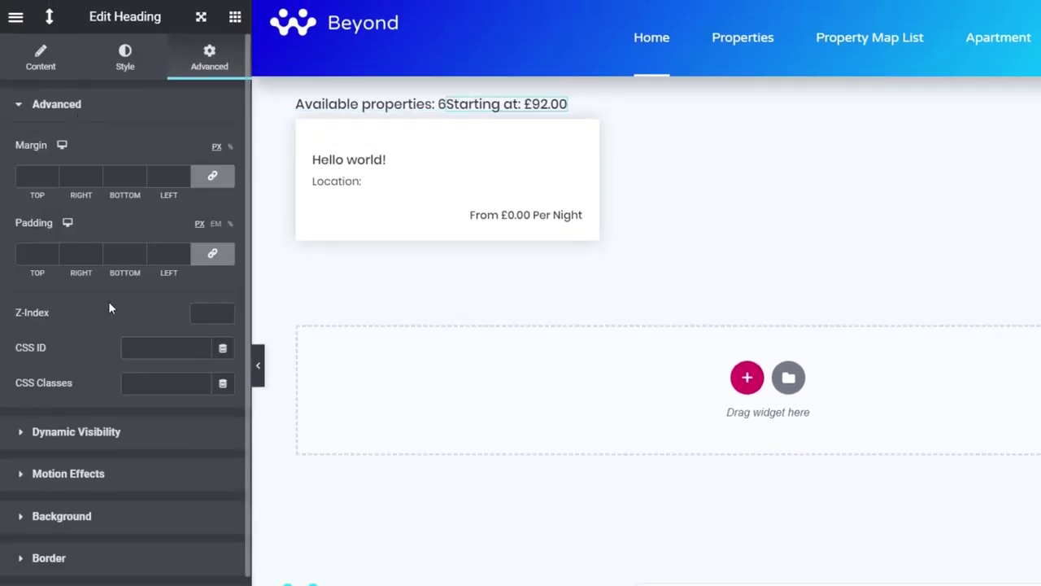
left_click(212, 253)
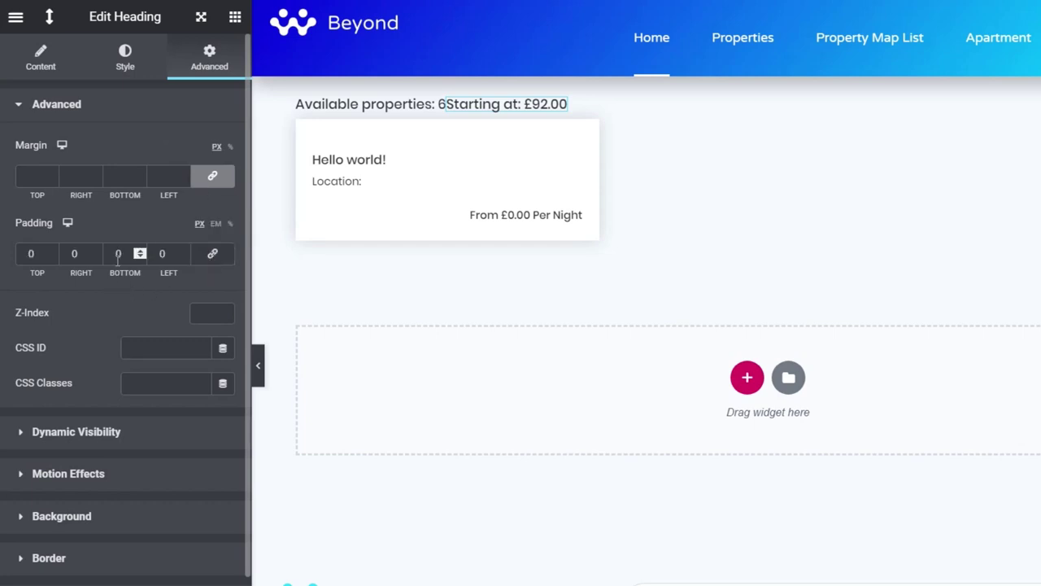
left_click(162, 253)
type("1")
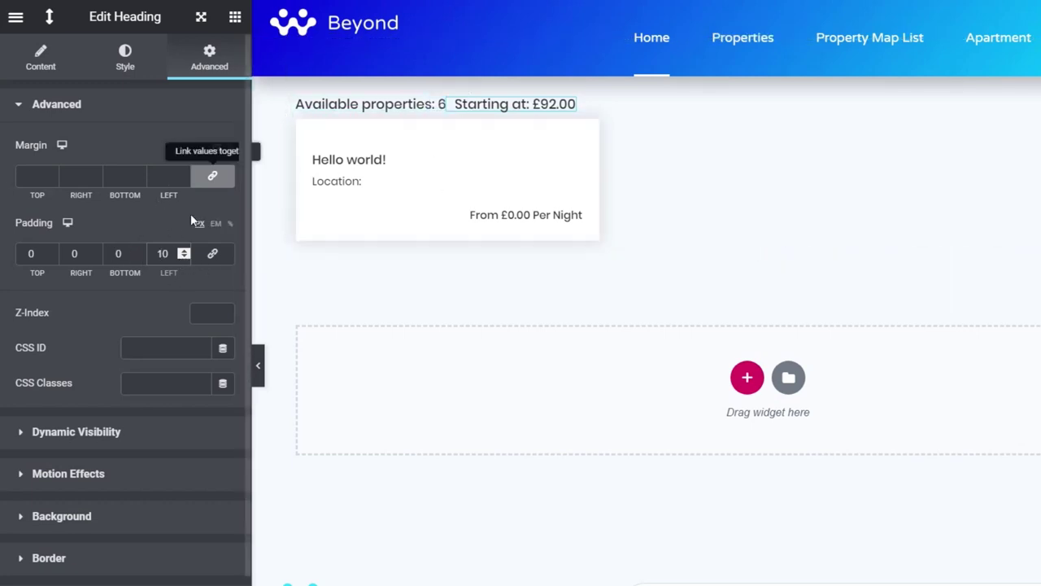
left_click(116, 253)
type("20")
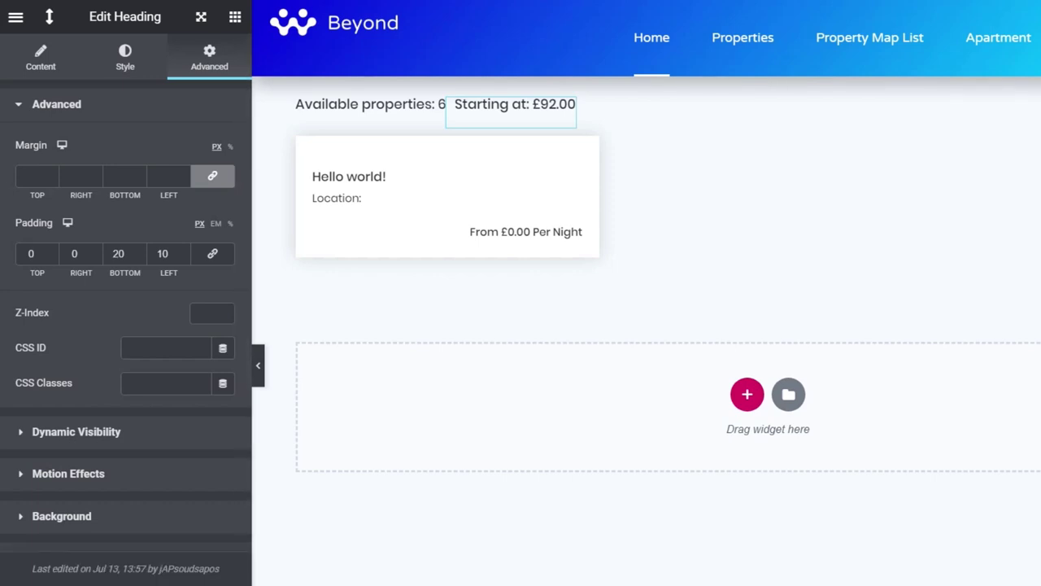
Review the template's display conditions, keep Include Property Type set to All, and save the template.
left_click(115, 585)
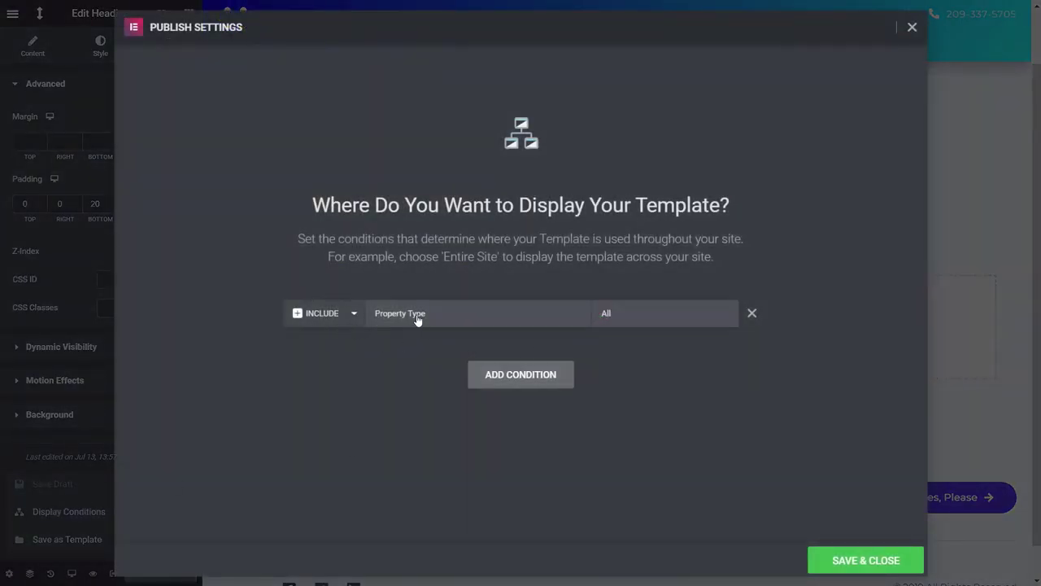
left_click(488, 319)
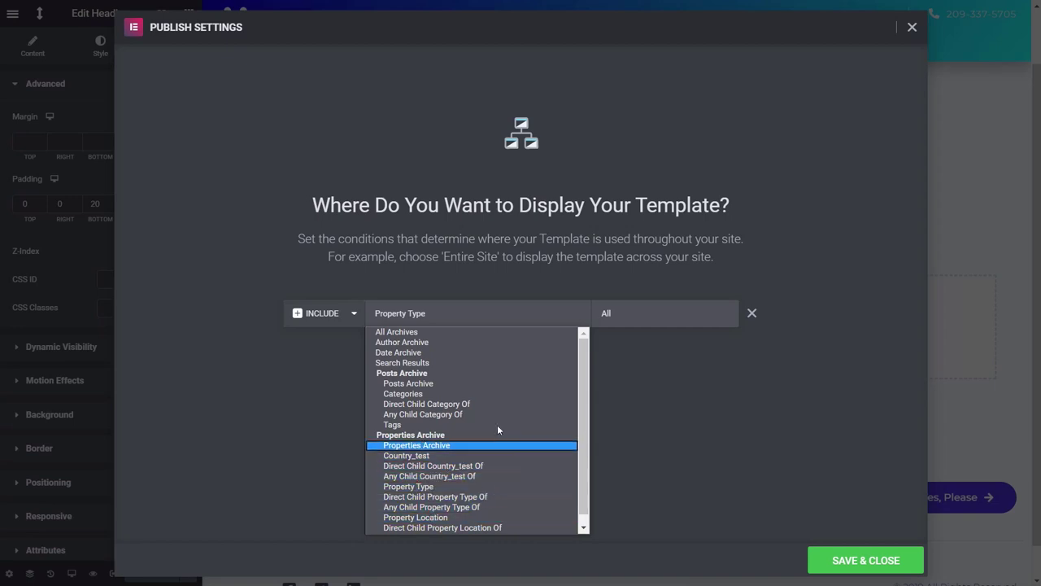
left_click(629, 378)
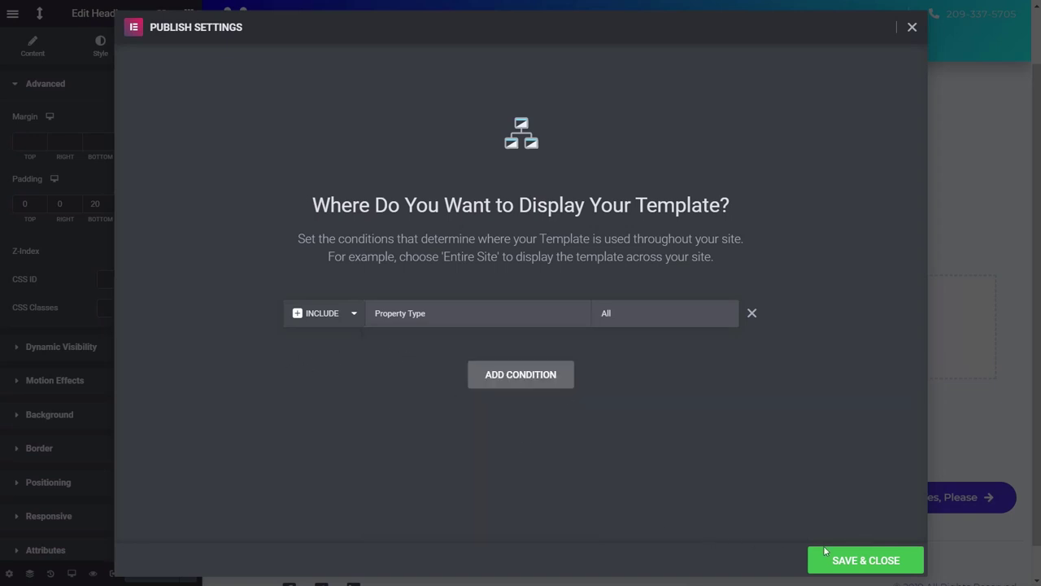
left_click(871, 560)
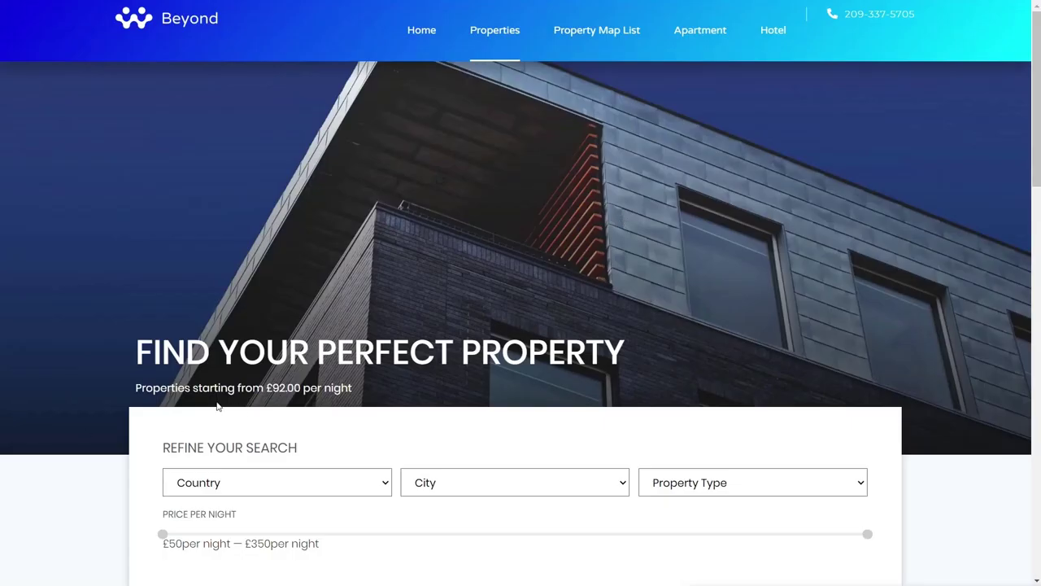
Check the property counts and starting prices on the live site's Apartment and Hotel archive pages.
left_click(700, 41)
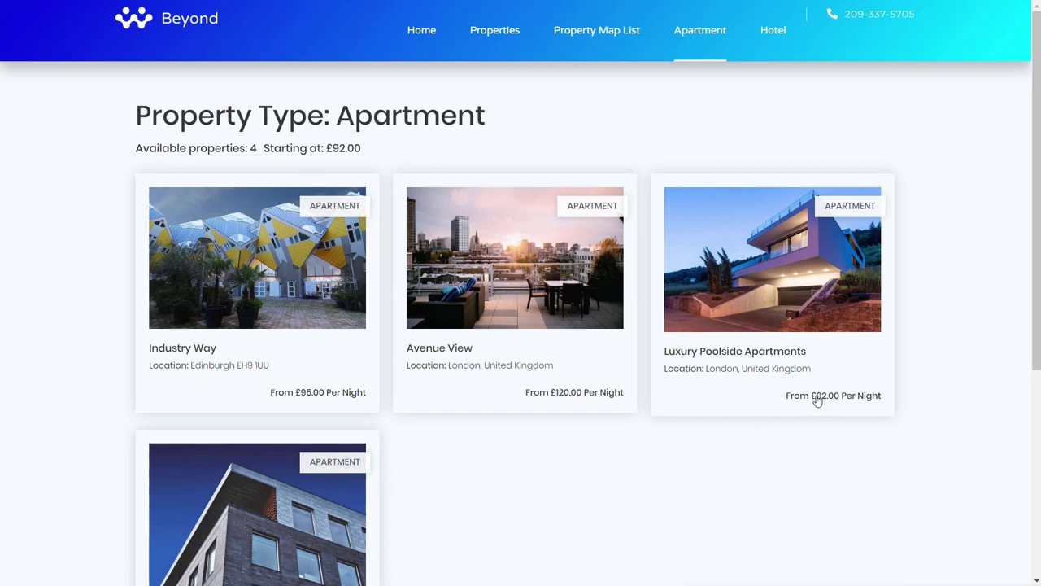
scroll(445, 374, "down", 2)
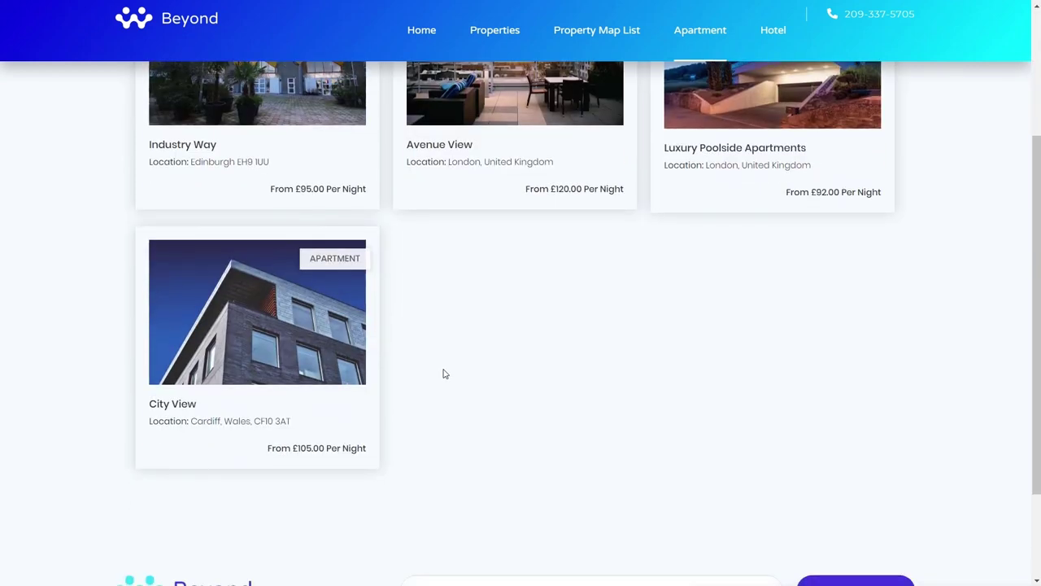
scroll(445, 373, "up", 2)
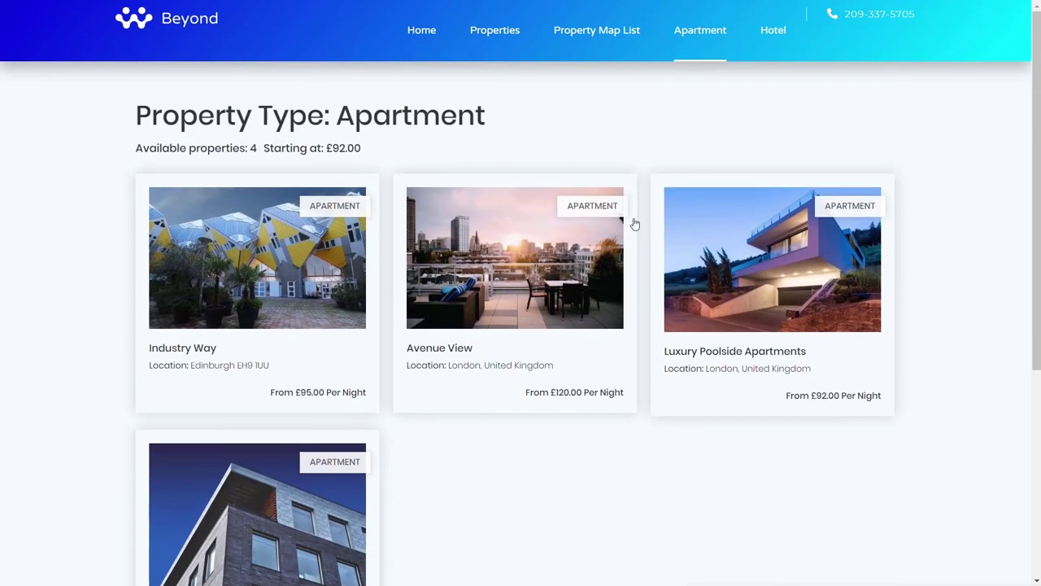
left_click(774, 33)
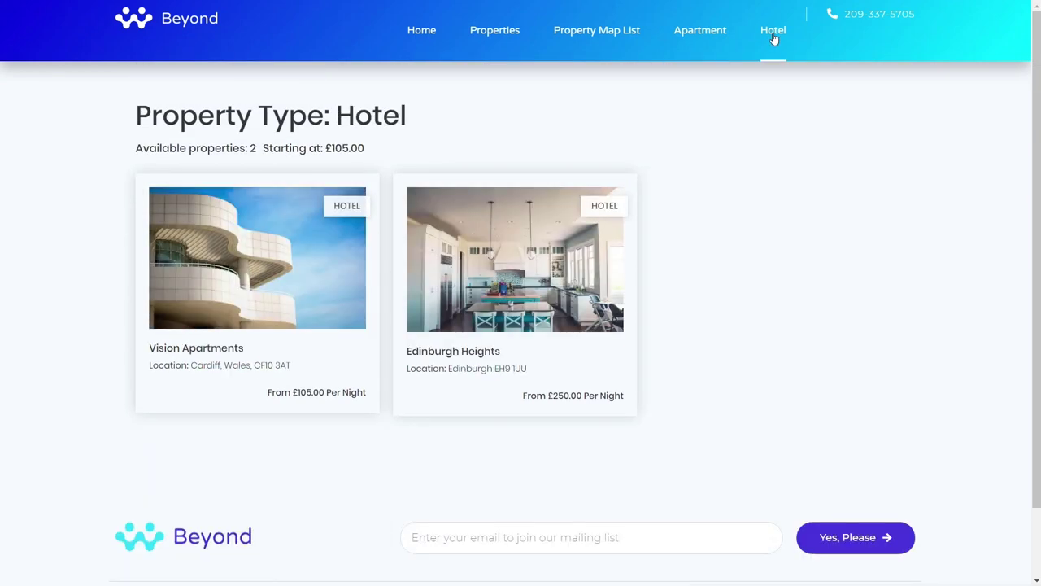